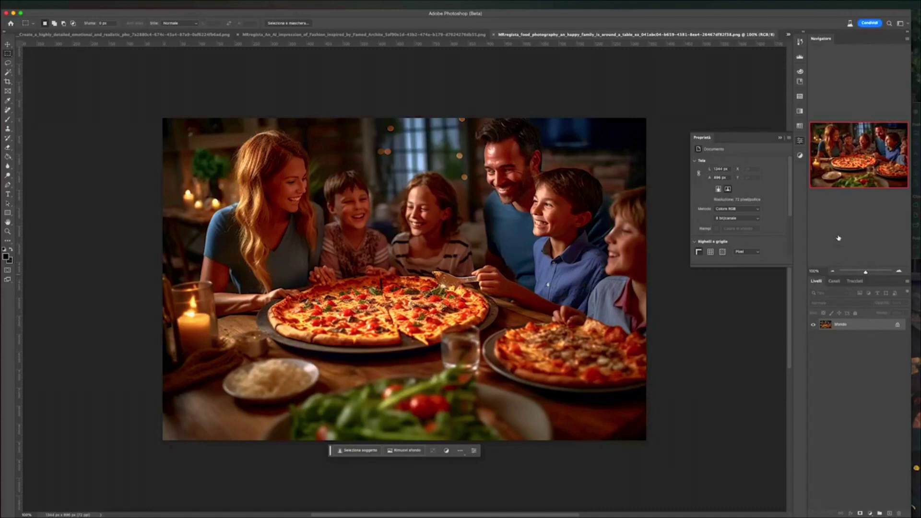
- Zoom in to inspect the pizza details, then return to the full image view
left_click_drag(872, 275, 871, 272)
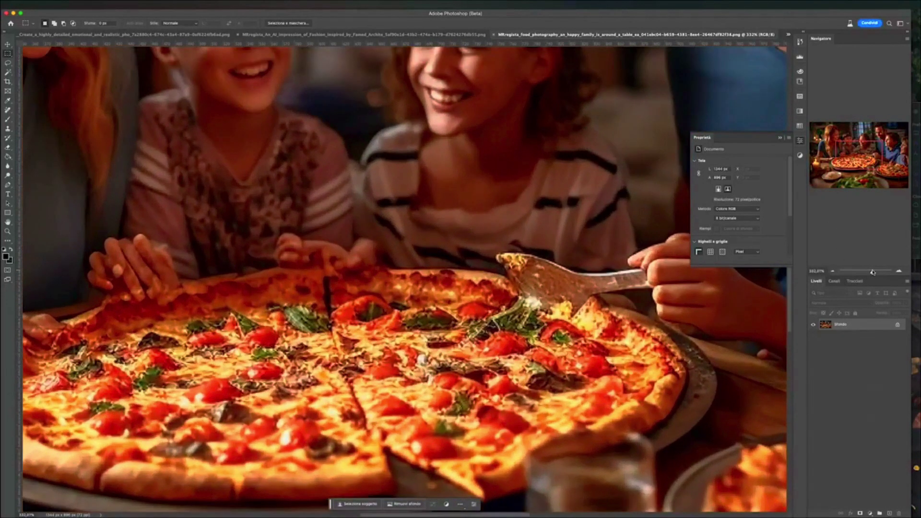
scroll(366, 304, "left", 5)
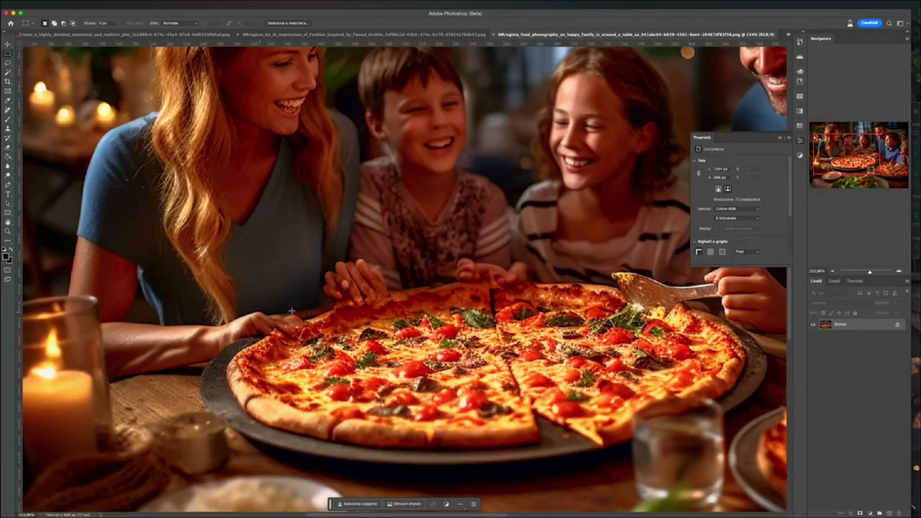
scroll(272, 313, "right", 5)
scroll(272, 313, "up", 3)
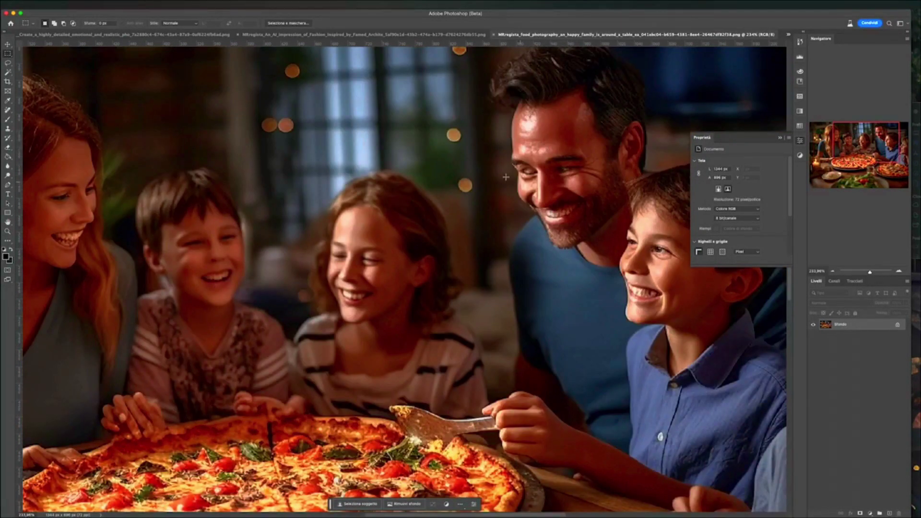
key("ctrl+1")
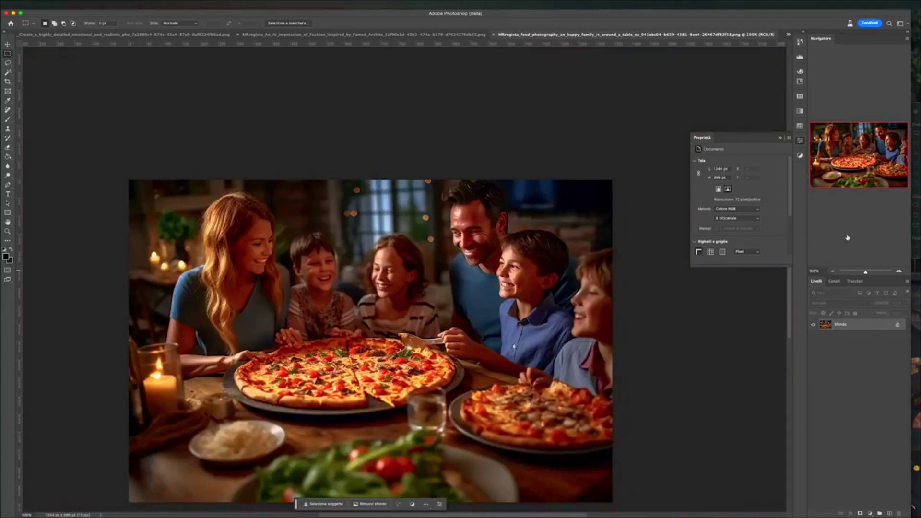
key("v")
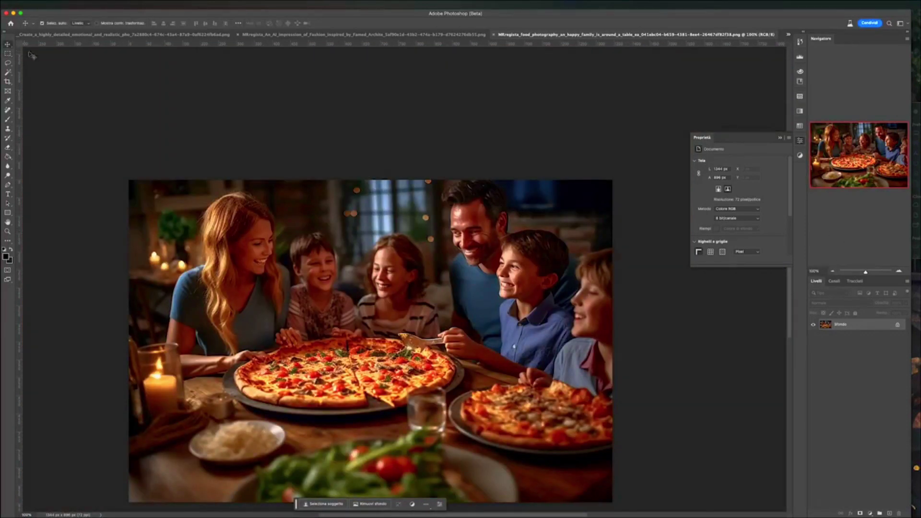
scroll(455, 159, "down", 2)
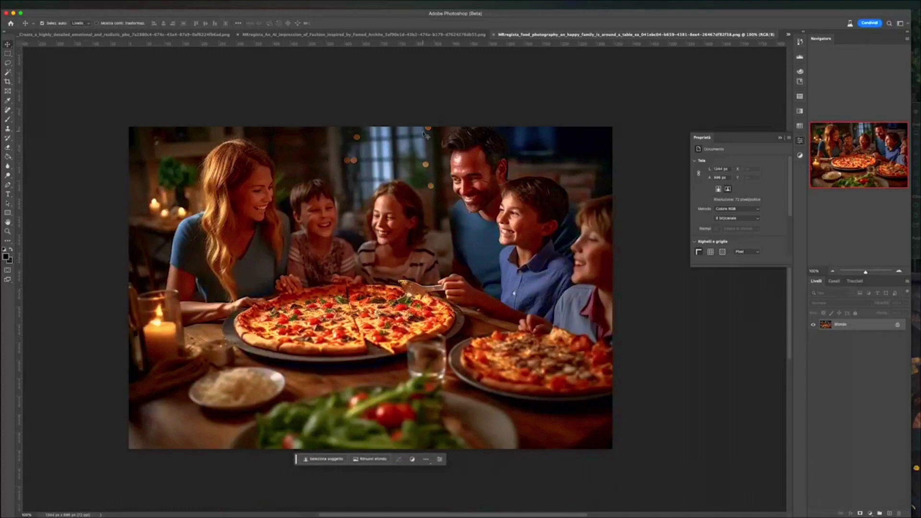
- Lasso both of the man's eyes and generate new eyes from the prompt 'eye'
key("w")
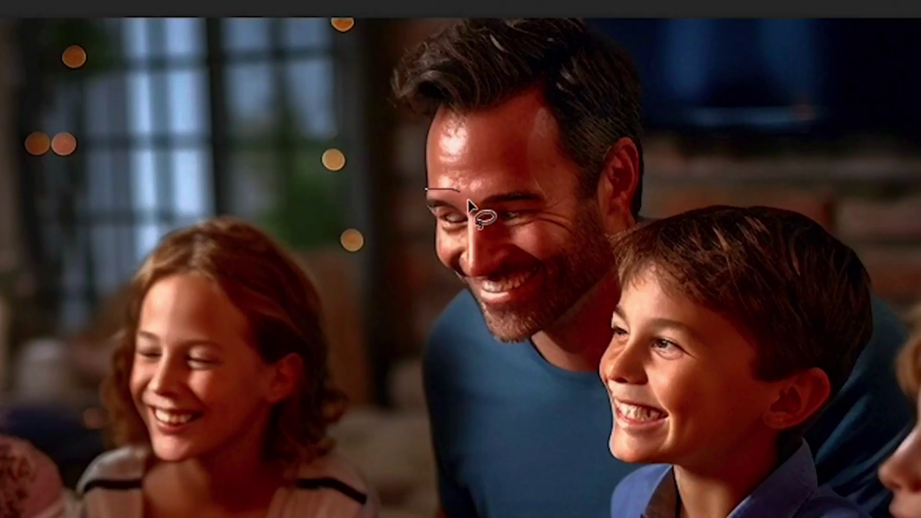
left_click_drag(467, 200, 475, 229)
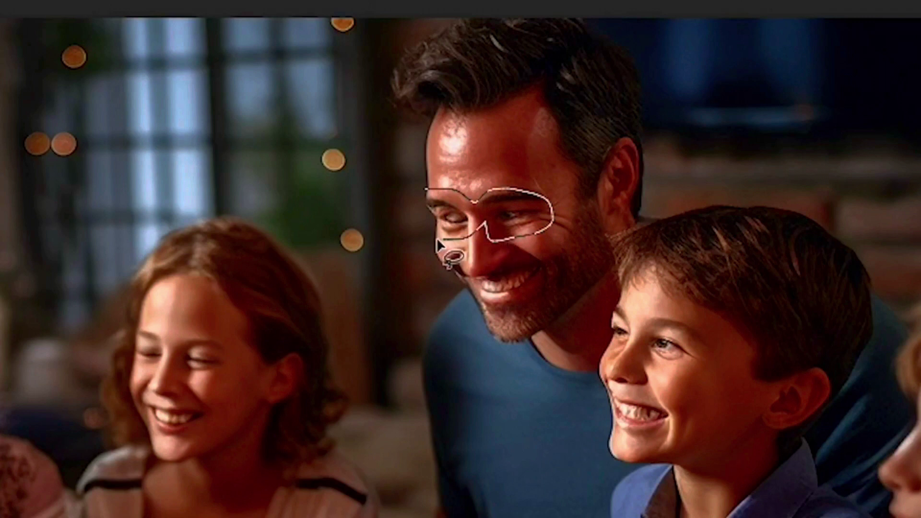
left_click_drag(476, 231, 424, 192)
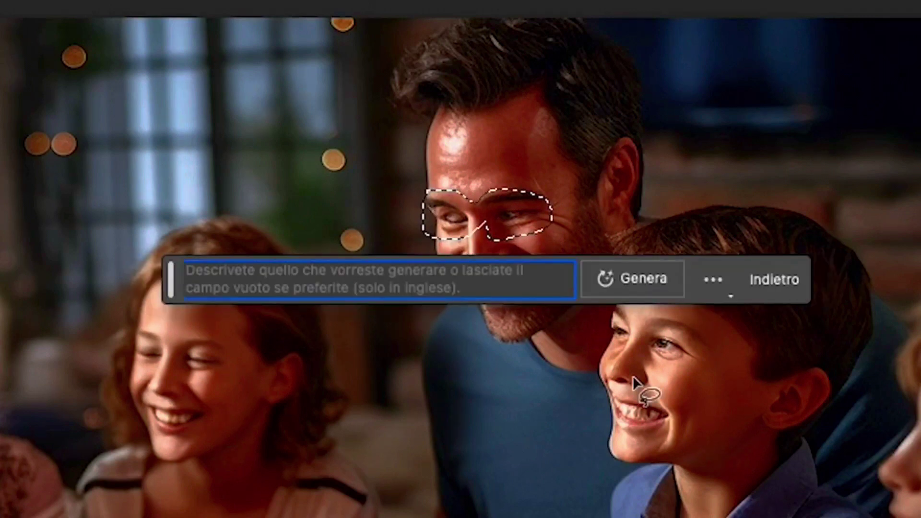
type("eye")
key("Return")
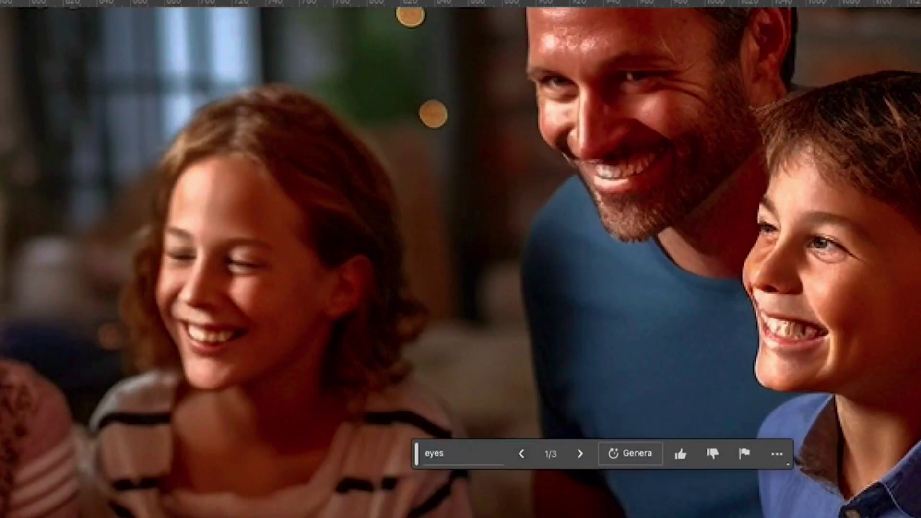
- Browse the generated eye variations and apply the second one
left_click(580, 453)
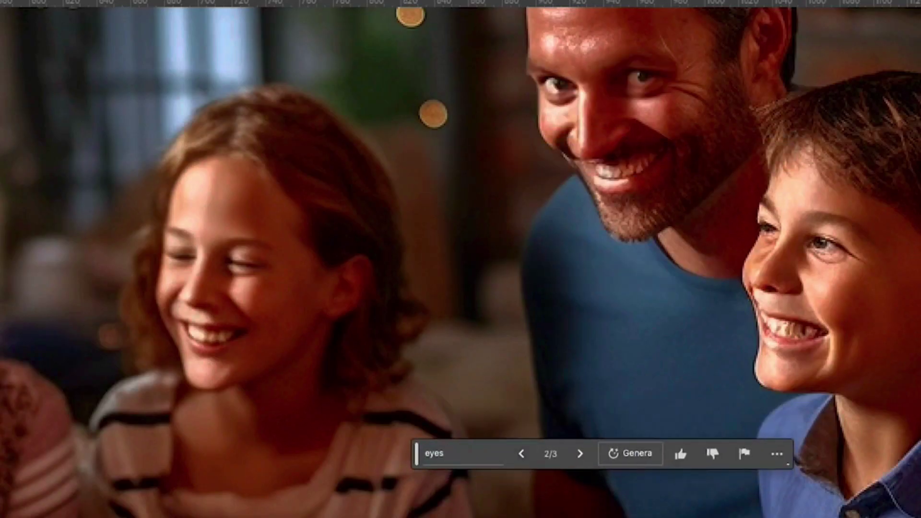
left_click(580, 454)
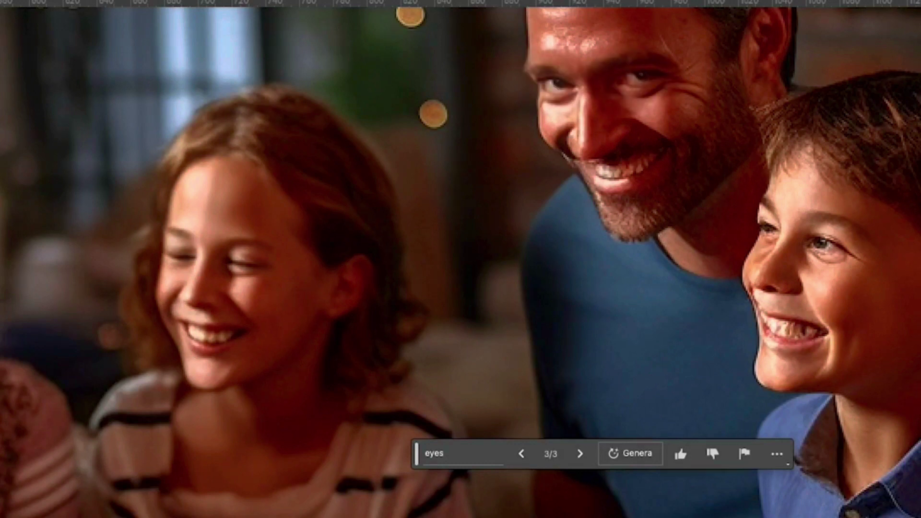
left_click(436, 427)
left_click(483, 450)
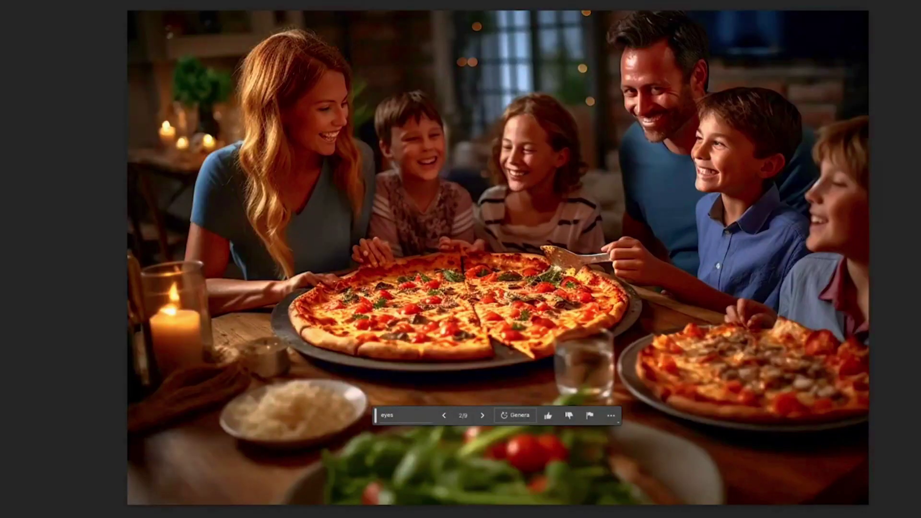
- Lasso each child's malformed hand on the pizza edge and regenerate both
scroll(421, 248, "up", 3)
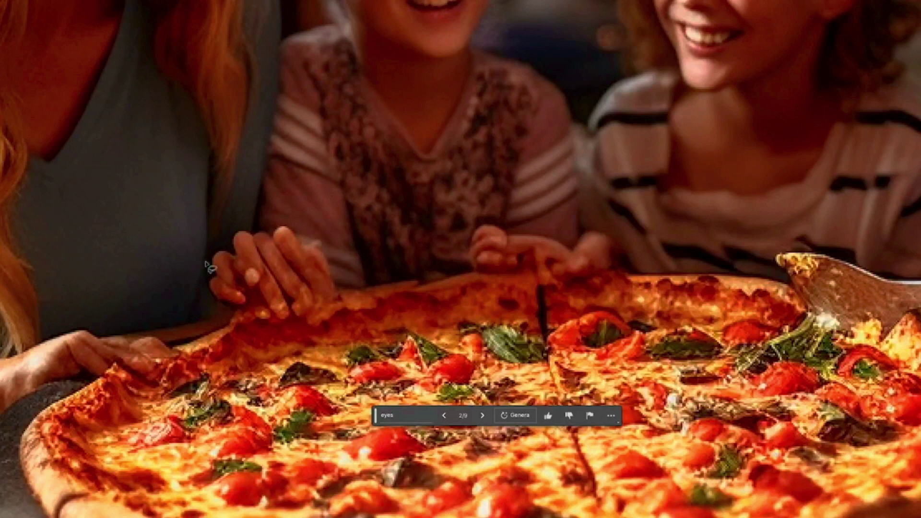
mouse_move(458, 222)
left_mouse_down()
mouse_move(616, 283)
mouse_move(459, 273)
left_mouse_up()
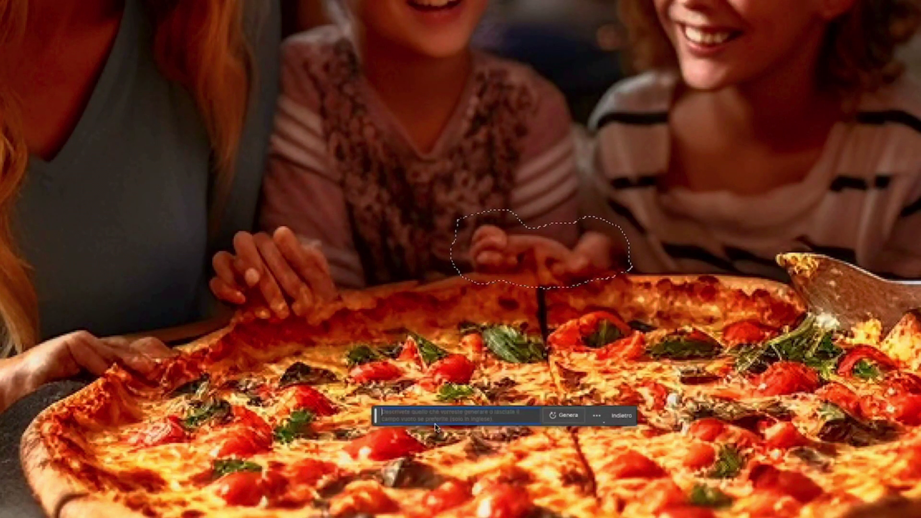
left_click(564, 416)
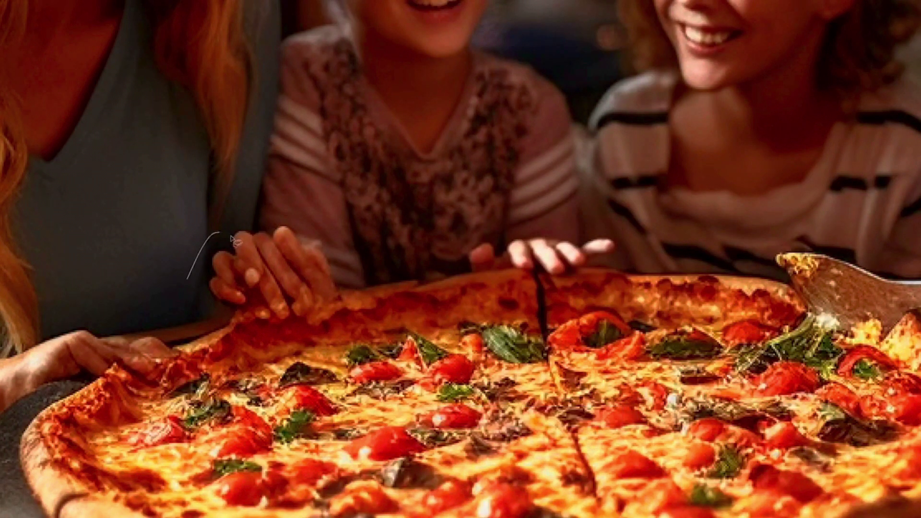
left_click_drag(223, 233, 230, 220)
left_click(564, 416)
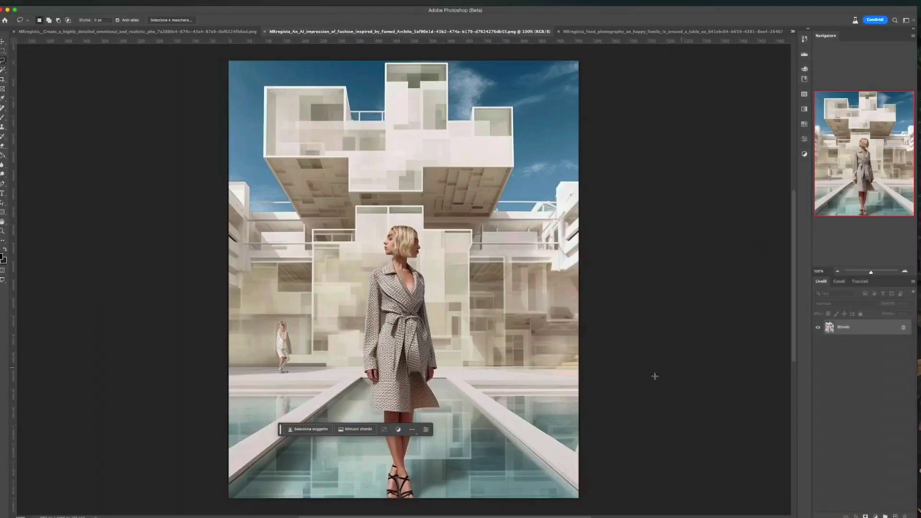
- Move the contextual task bar aside, lock its position, and zoom into the image
left_click_drag(280, 429, 595, 483)
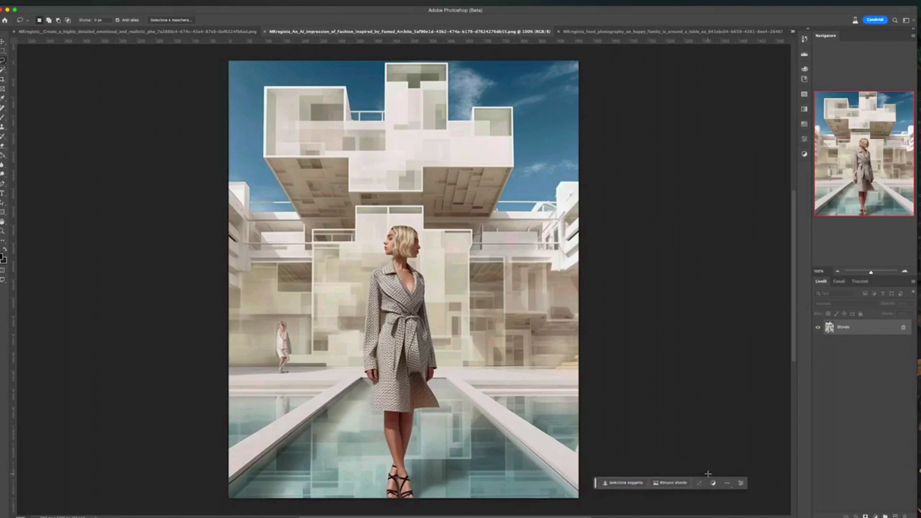
left_click(728, 482)
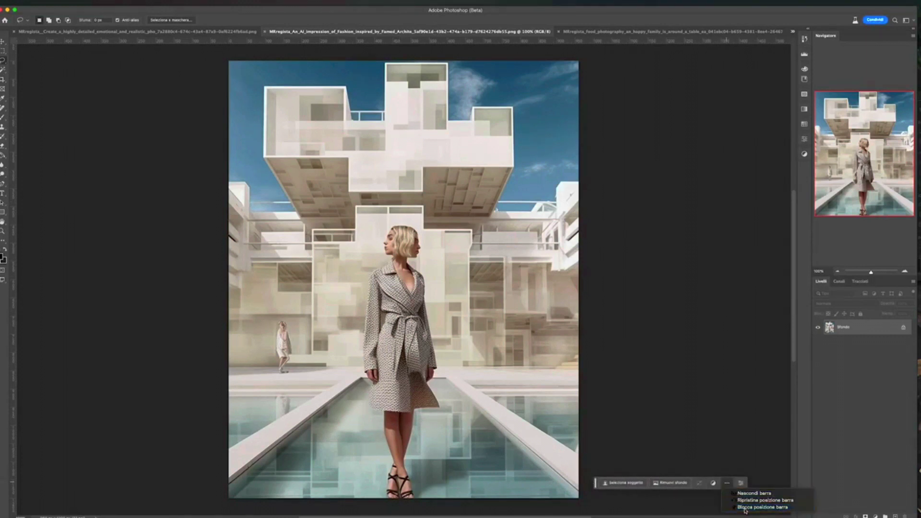
left_click(730, 485)
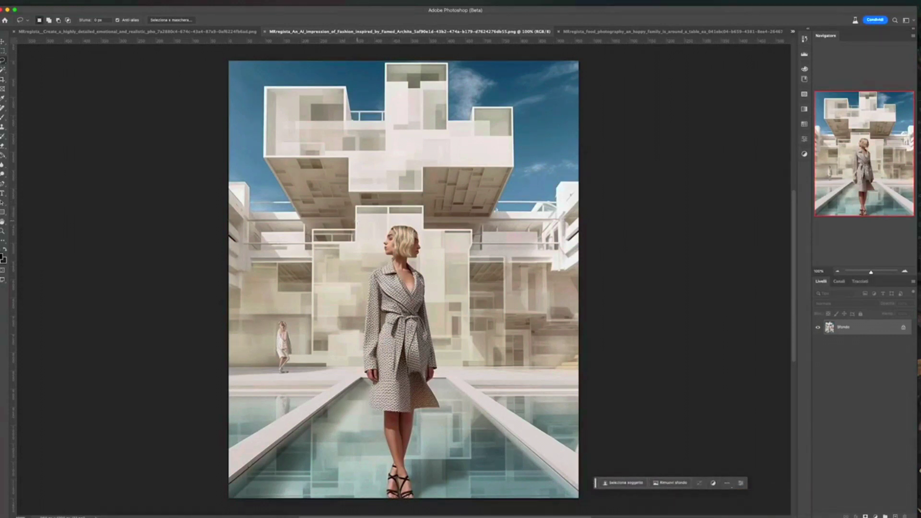
scroll(405, 283, "up", 2)
scroll(405, 283, "up", 3)
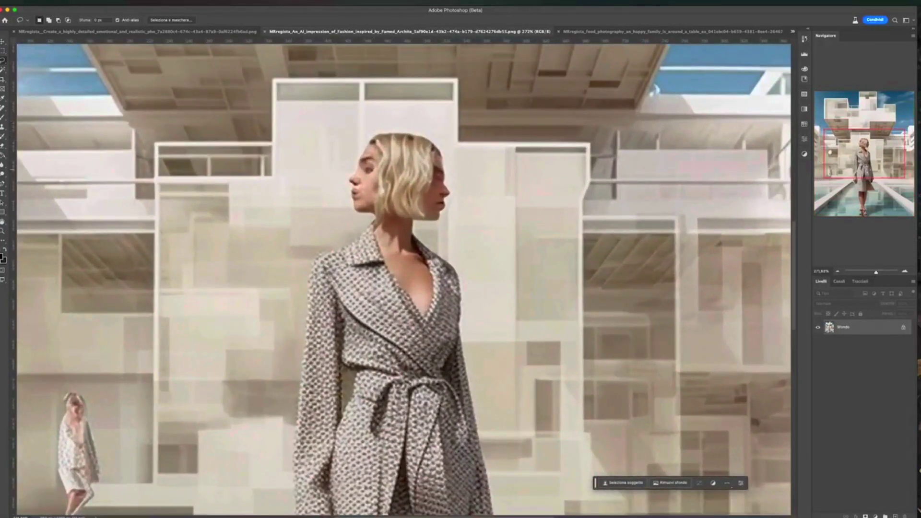
scroll(405, 278, "down", 3)
scroll(405, 278, "left", 2)
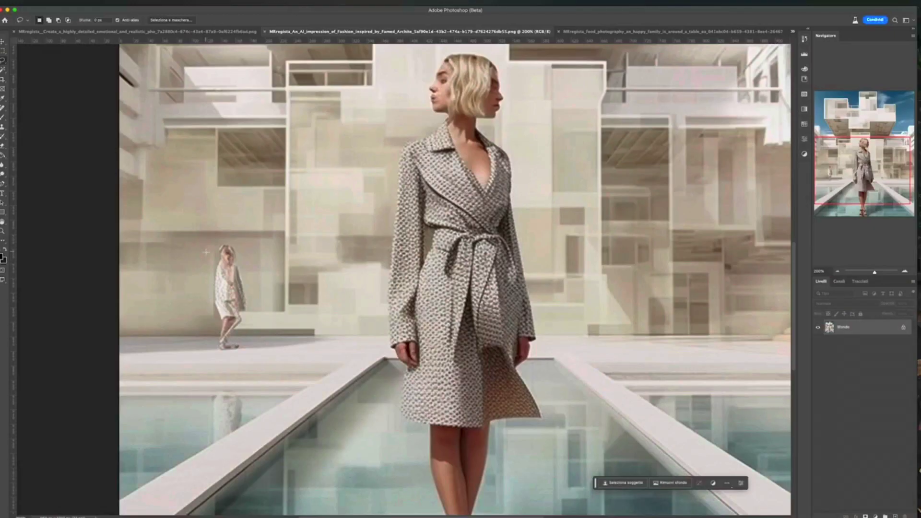
- Erase the small background figure with an empty-prompt Generative Fill, keeping the second variation
mouse_move(205, 237)
left_mouse_down()
mouse_move(265, 365)
mouse_move(204, 235)
left_mouse_up()
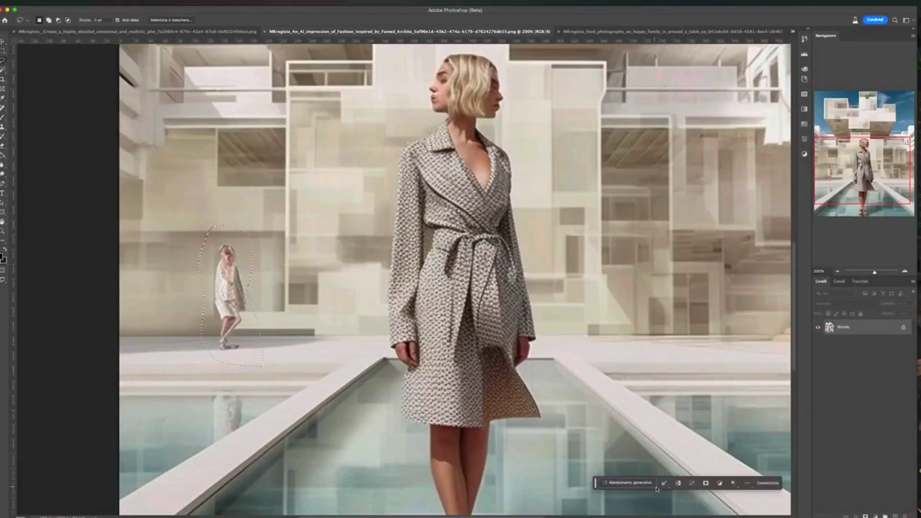
left_click(638, 484)
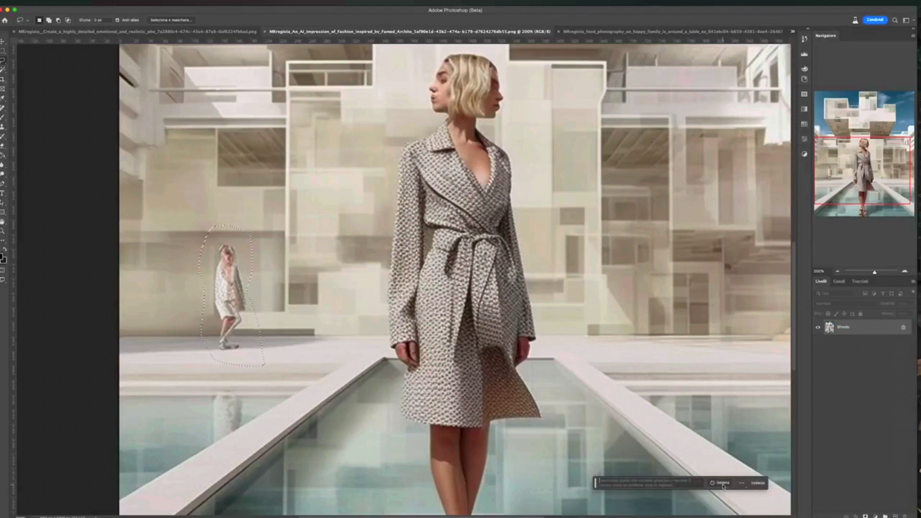
left_click(723, 485)
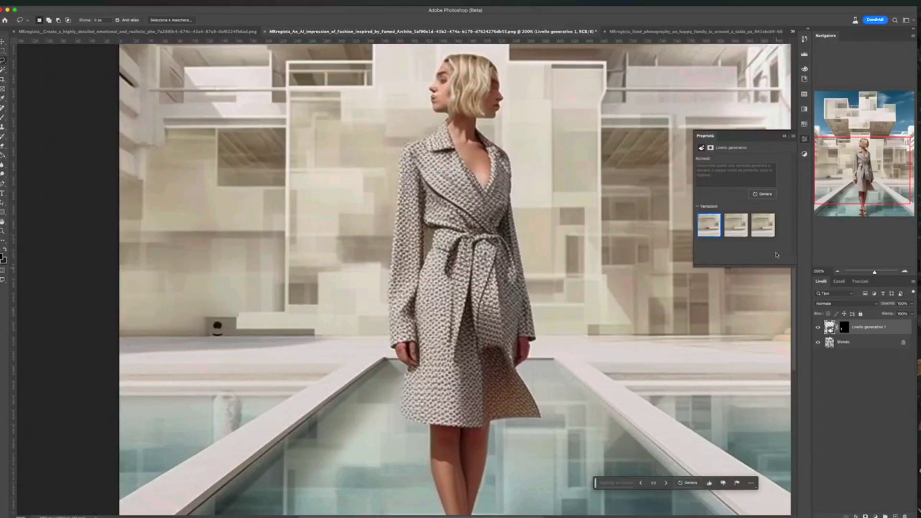
left_click(733, 224)
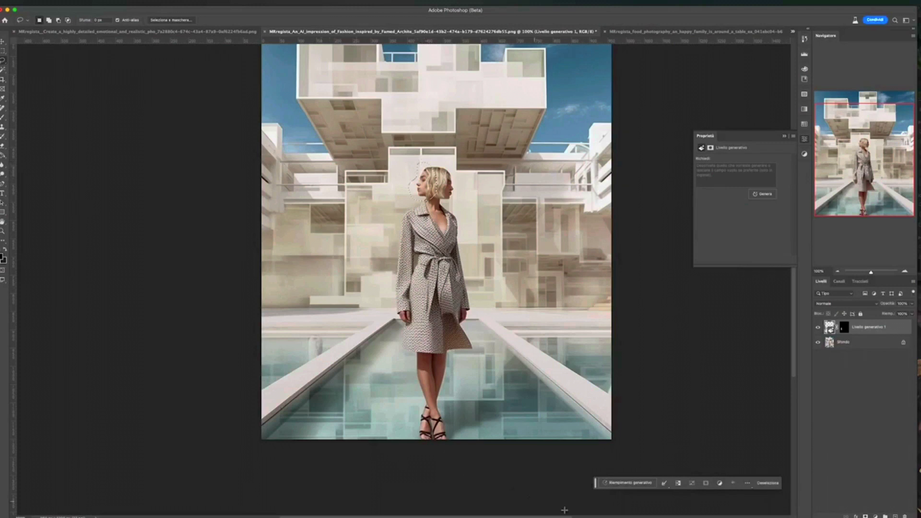
- Regenerate the selected hair with prompt 'HAIR', then the eye area with prompt 'EYE'
left_click(628, 482)
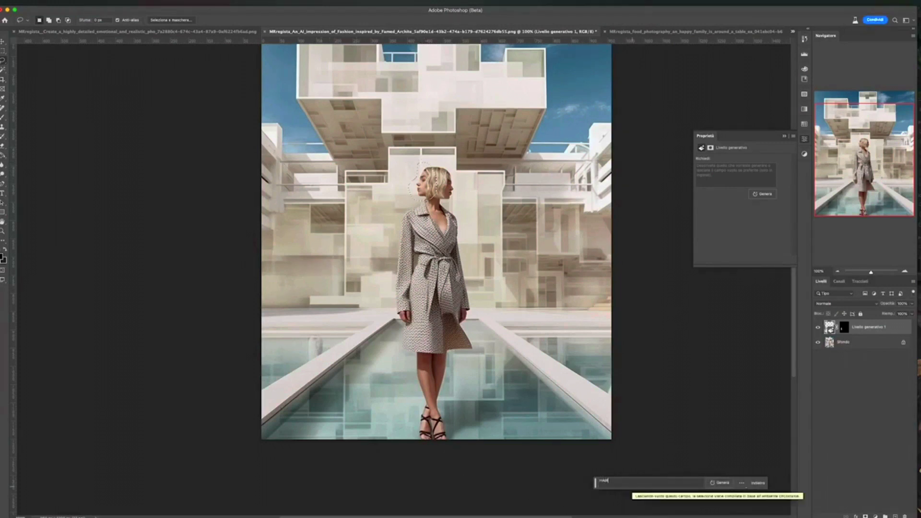
left_click(782, 497)
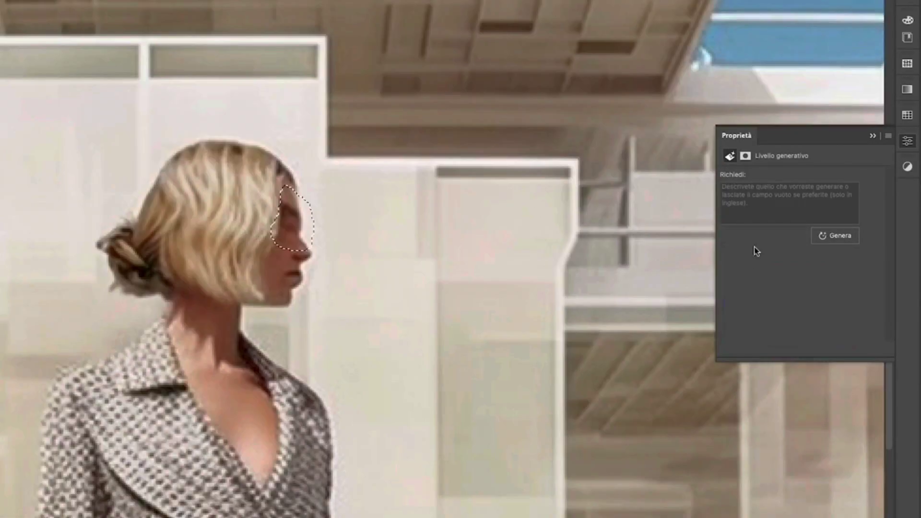
left_click(780, 206)
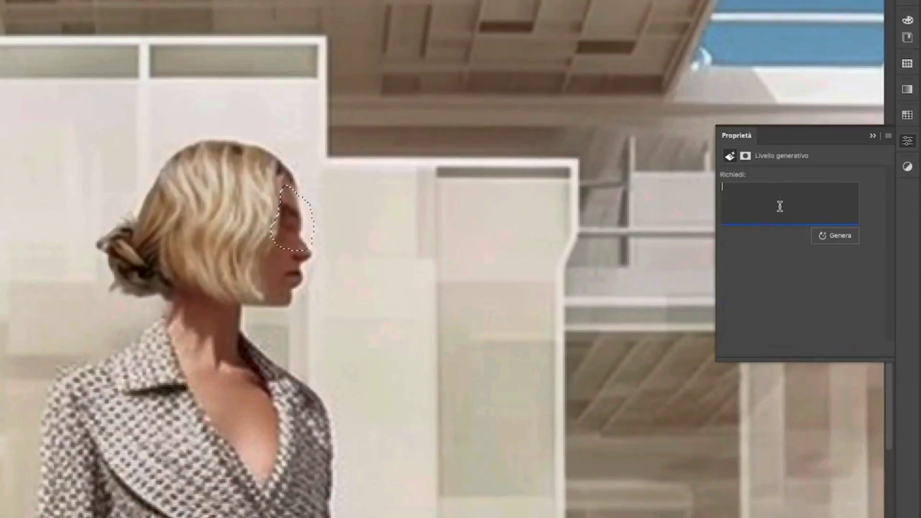
type("EYE")
left_click(835, 235)
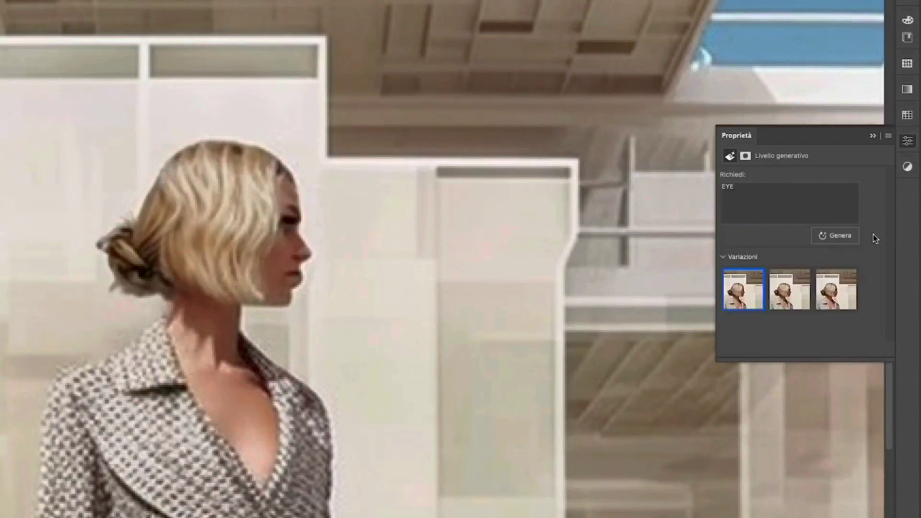
- Compare the generated face variations in Properties and pick one
left_click(836, 289)
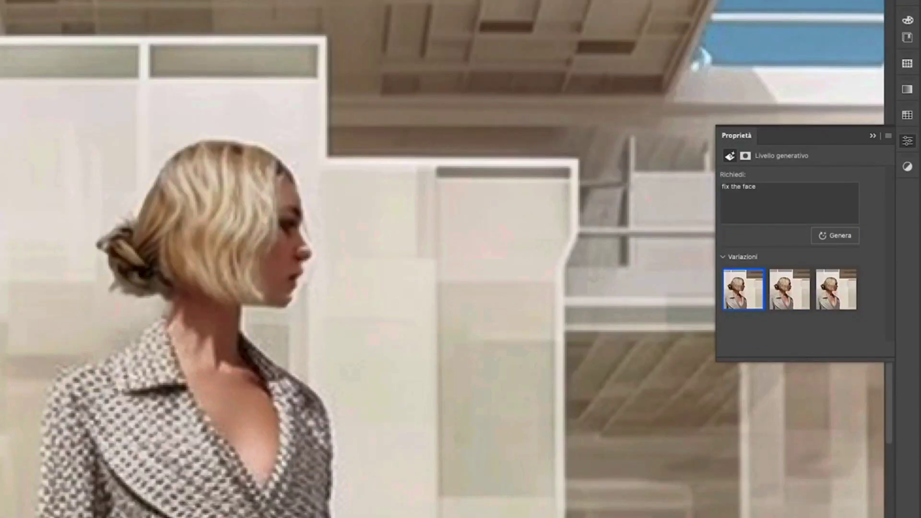
left_click(789, 298)
key("Right")
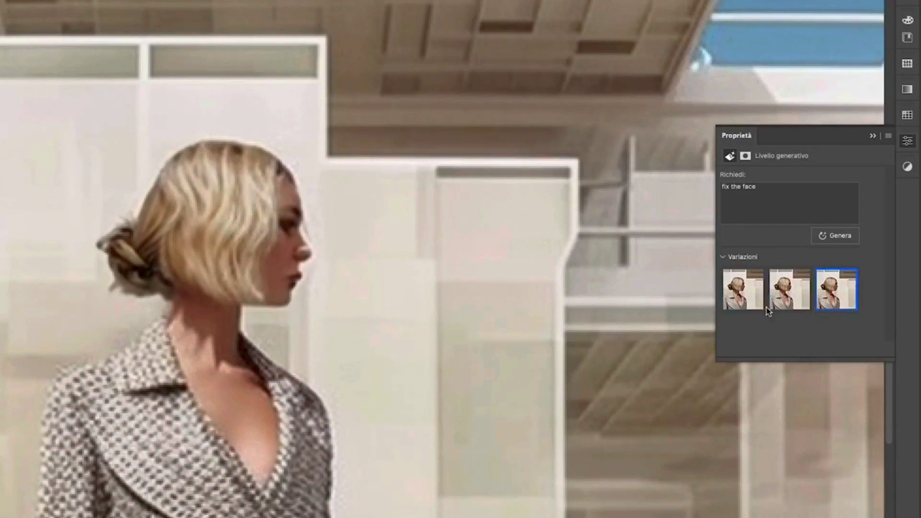
left_click(743, 298)
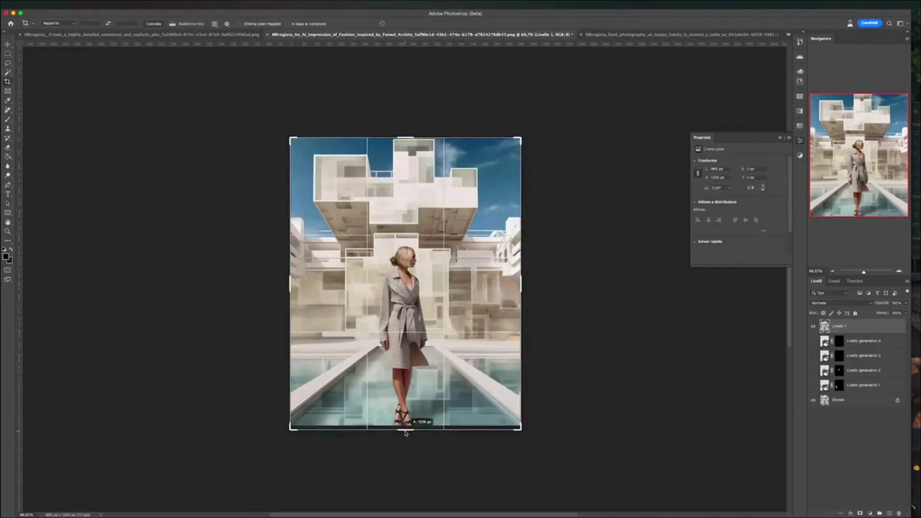
- Extend the canvas above and below the picture to a 9:16 portrait crop
left_click_drag(404, 421, 409, 433)
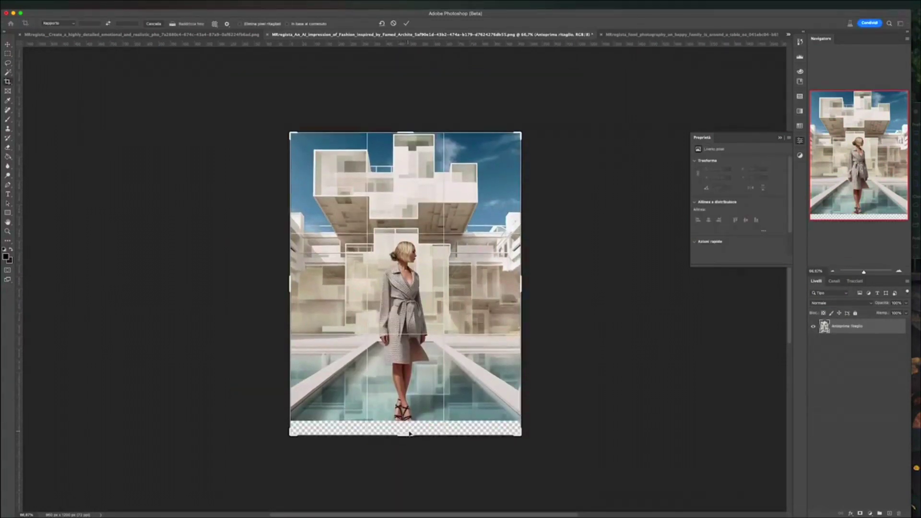
left_click_drag(409, 137, 408, 109)
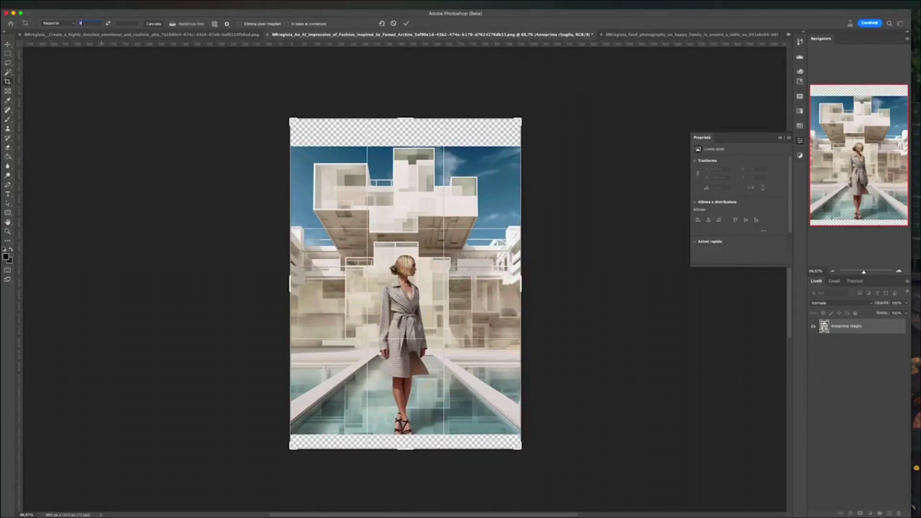
key("Tab")
type("16")
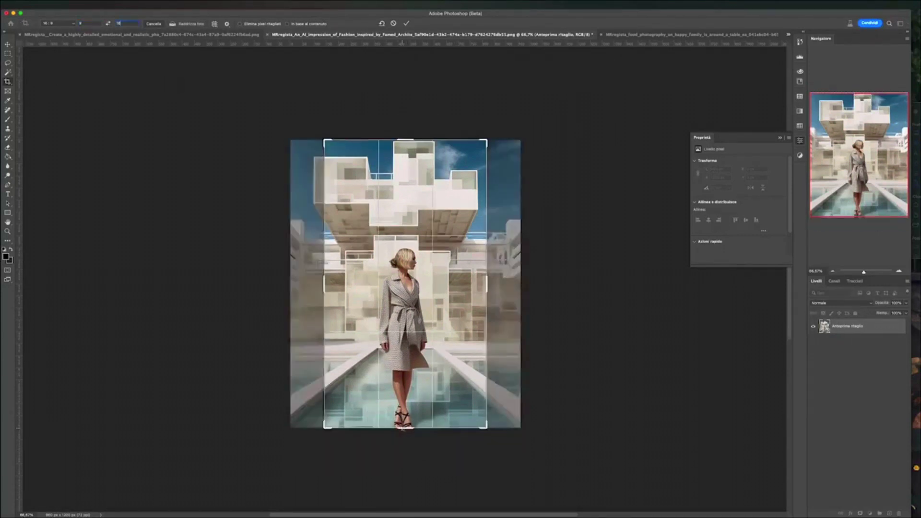
key("Return")
- Select the original picture, invert to the empty bands, and generate background without a prompt
key("m")
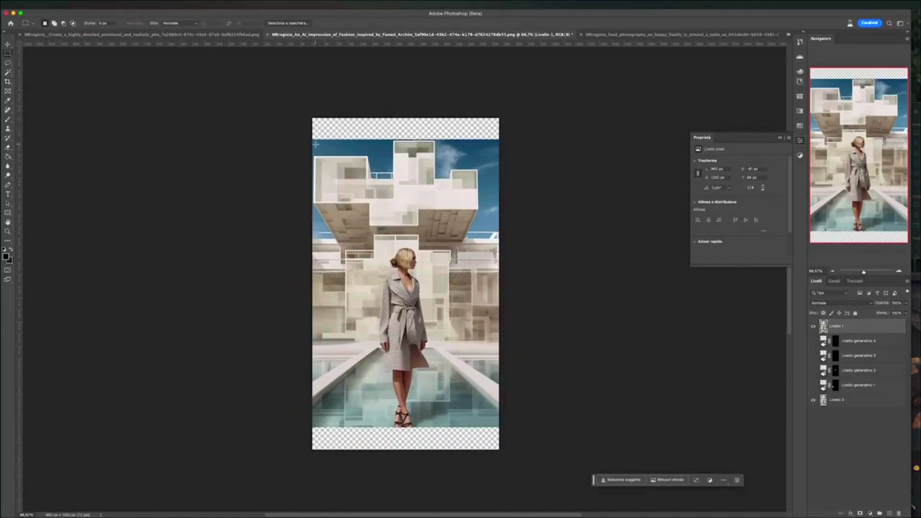
left_click_drag(316, 144, 495, 422)
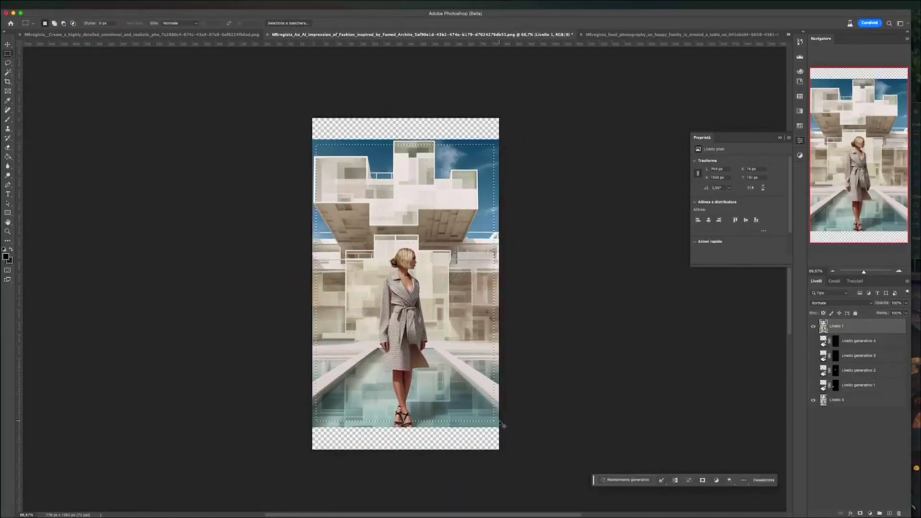
left_click(688, 479)
left_click(626, 480)
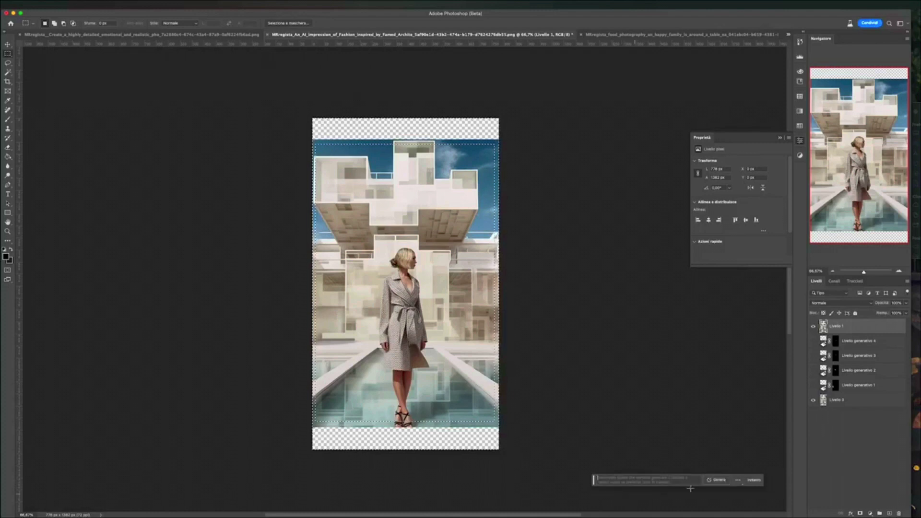
left_click(717, 480)
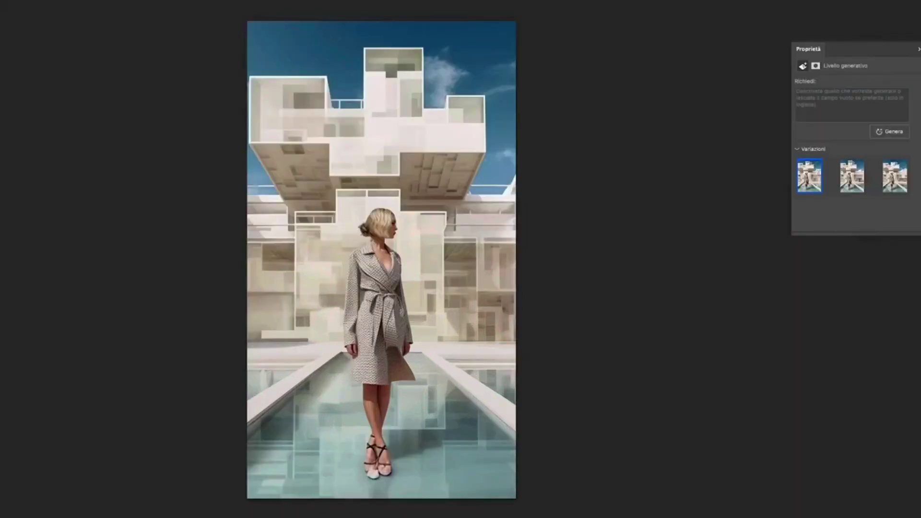
- Compare the sky-and-pool background variations and keep the first one
left_click(852, 176)
left_click(809, 176)
left_click(891, 177)
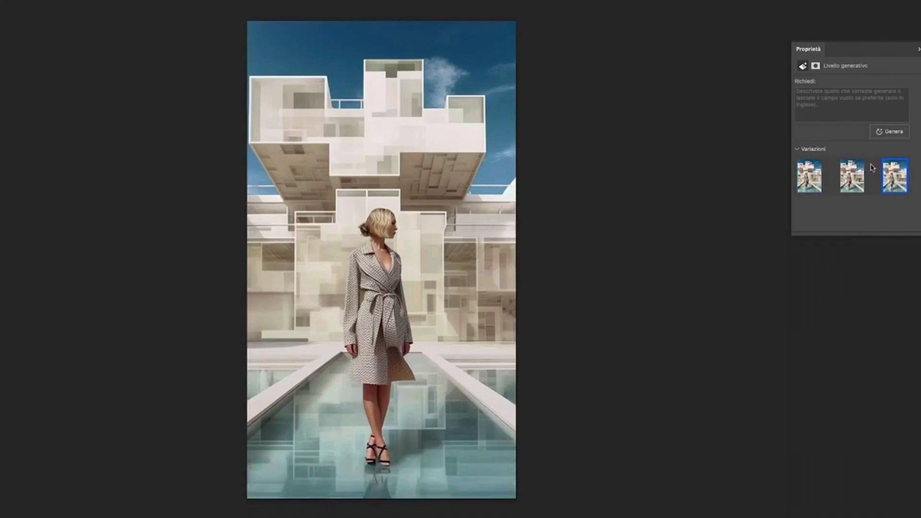
left_click(816, 170)
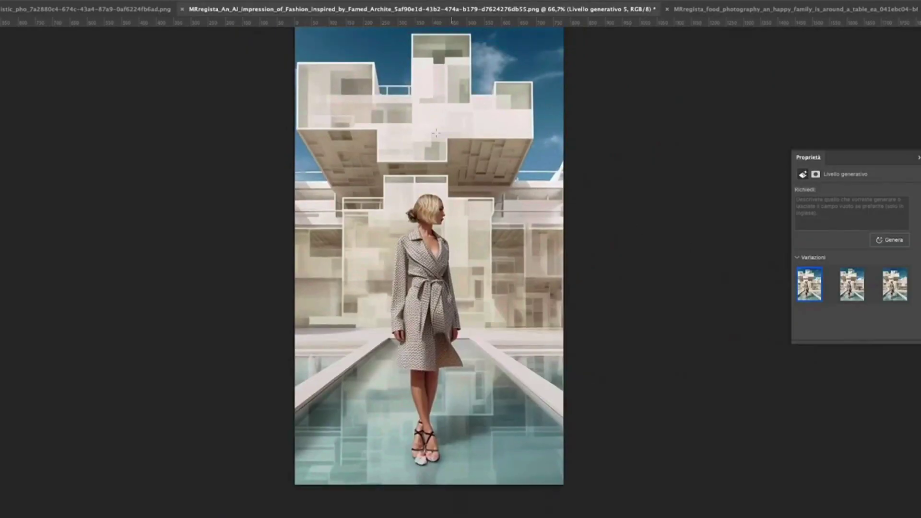
scroll(660, 197, "up", 2)
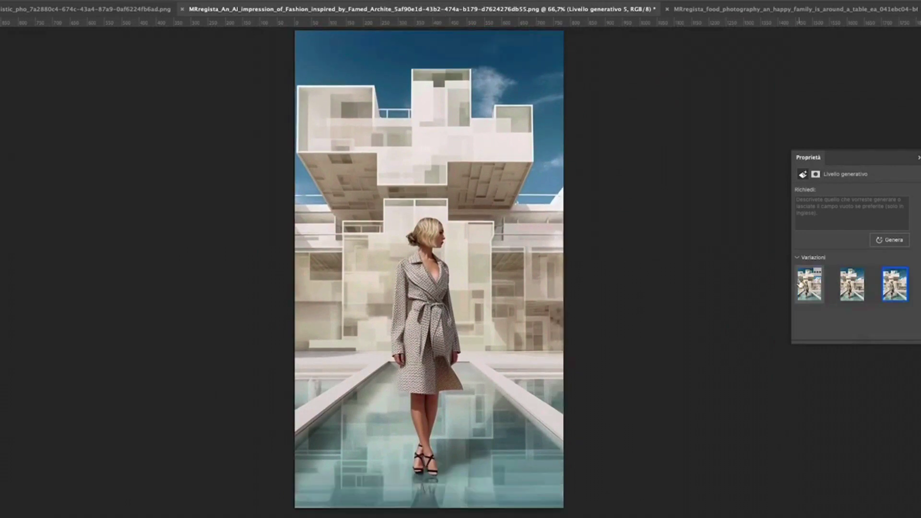
left_click(888, 284)
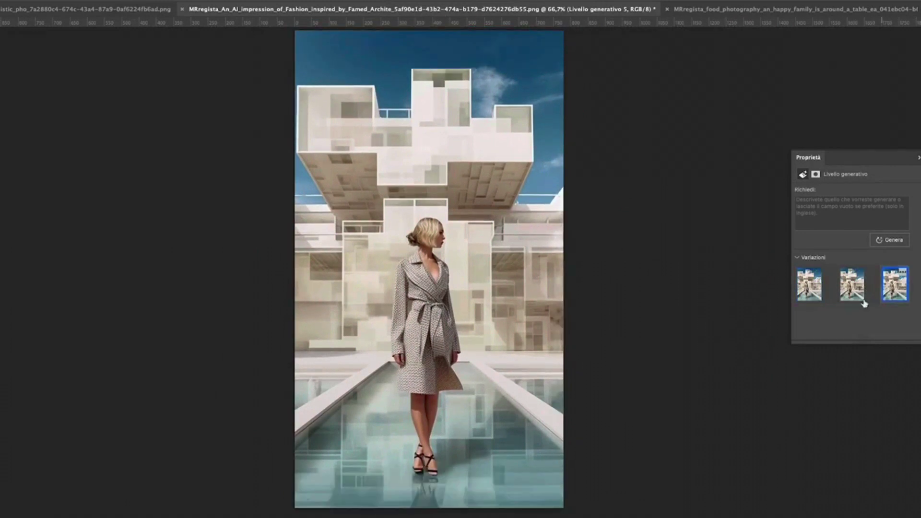
left_click(811, 288)
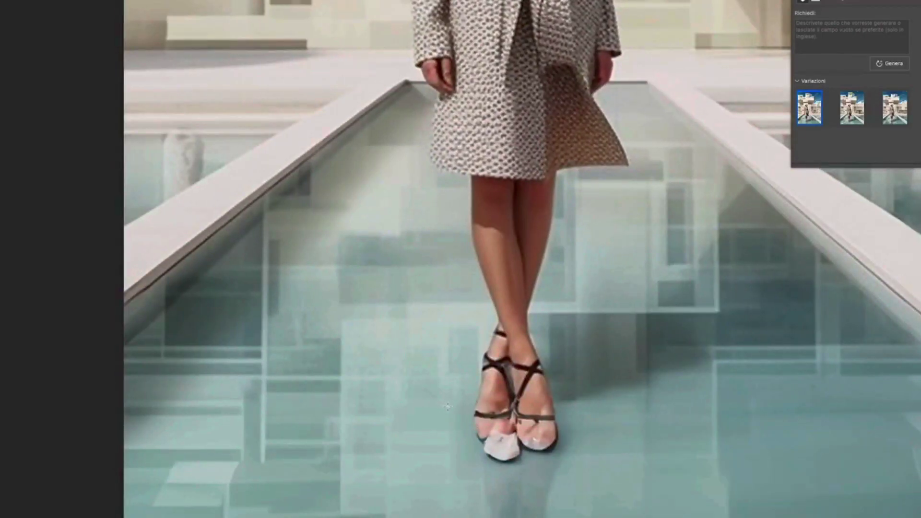
- Regenerate the woman's feet from 'fix the feet' and pick the red-toenail sandal variation
left_click_drag(445, 406, 571, 486)
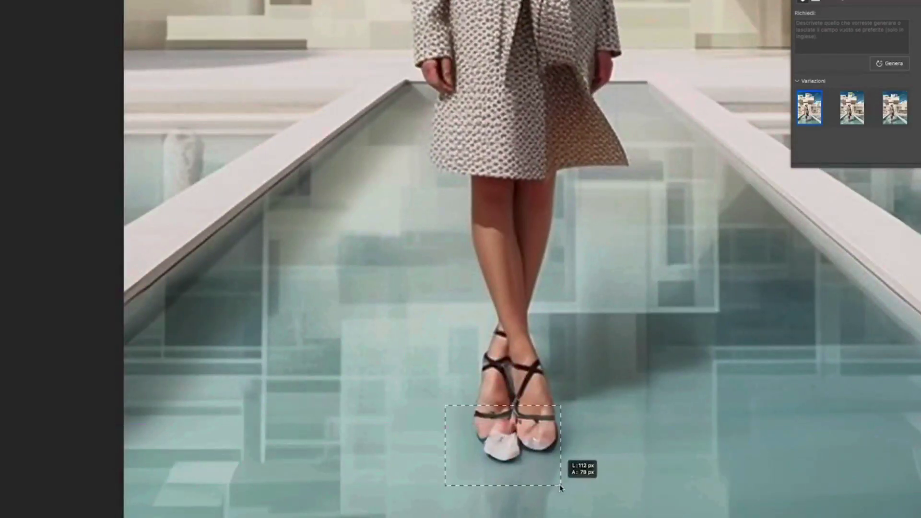
left_click(701, 474)
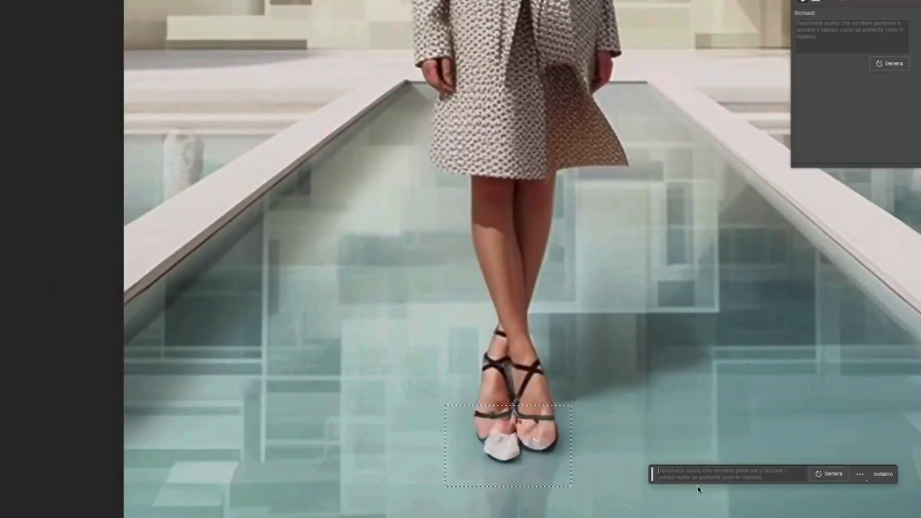
type("fx")
key("BackSpace")
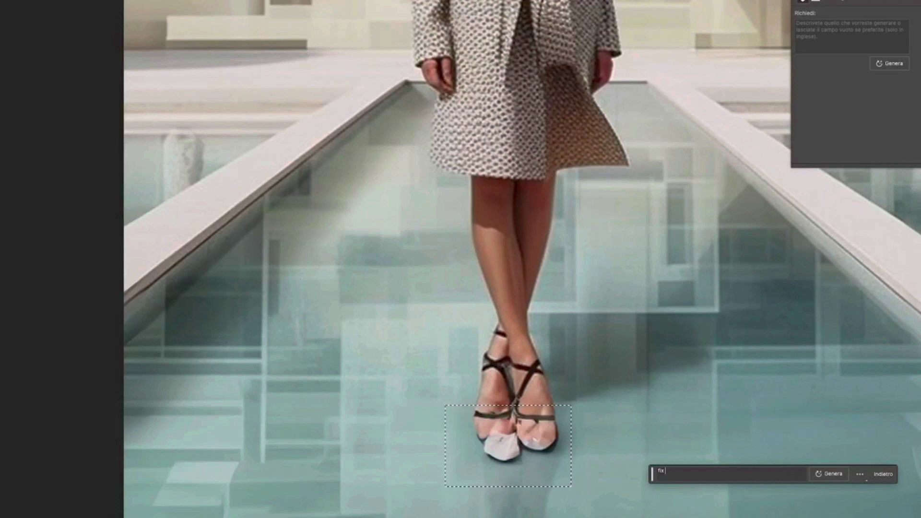
type("ix the feet")
key("Return")
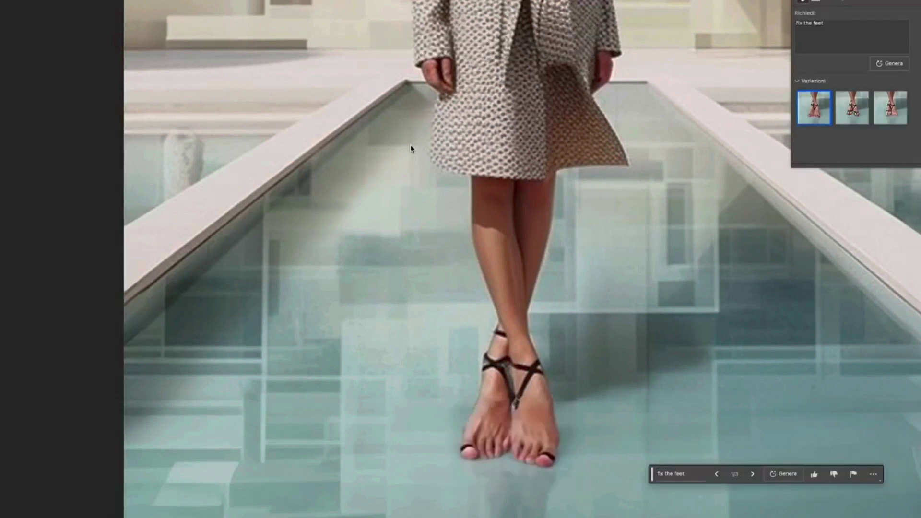
left_click(752, 474)
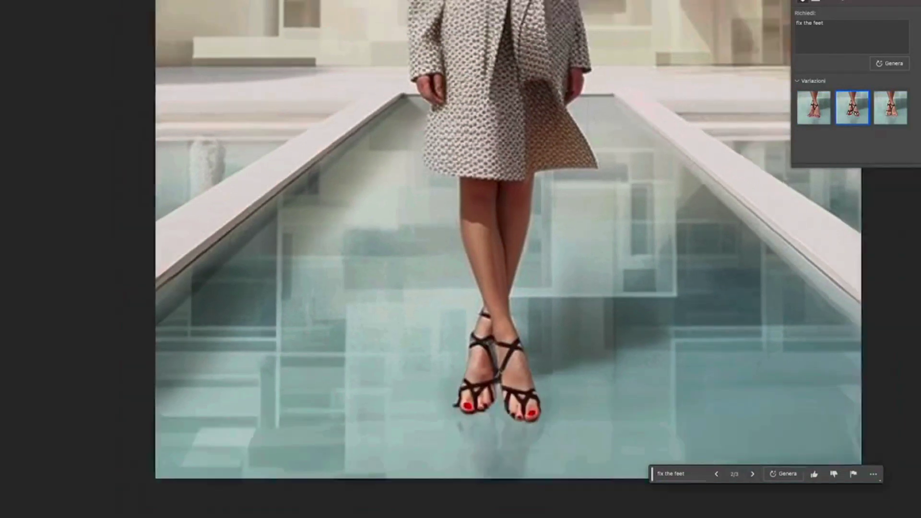
key("Return")
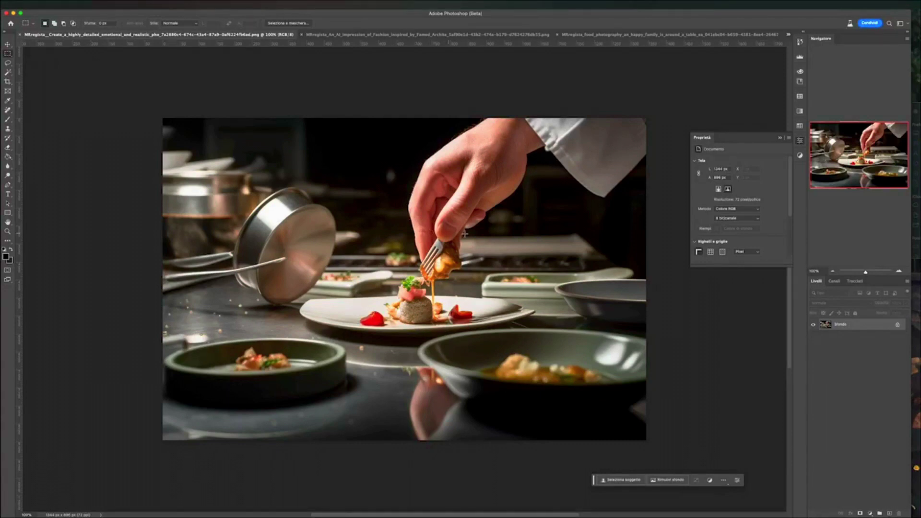
- Zoom the food photo to 200% and lasso the bent saucepan handle area
left_click(899, 272)
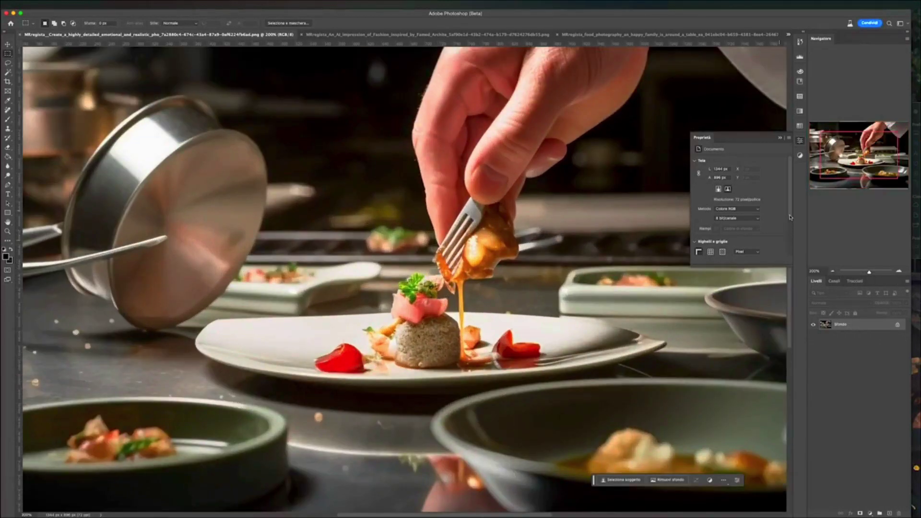
scroll(790, 218, "left", 3)
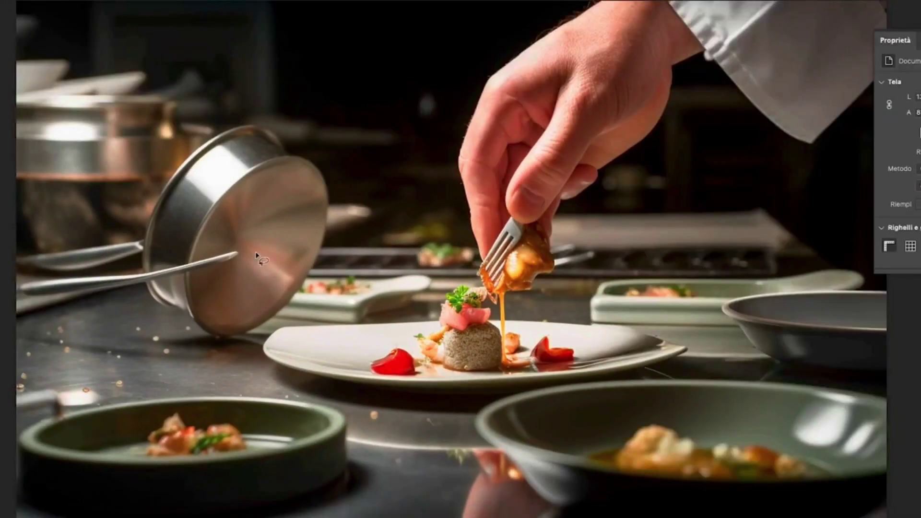
mouse_move(16, 271)
left_mouse_down()
mouse_move(187, 288)
mouse_move(15, 307)
mouse_move(14, 274)
left_mouse_up()
mouse_move(151, 233)
left_mouse_down()
mouse_move(36, 249)
mouse_move(152, 234)
left_mouse_up()
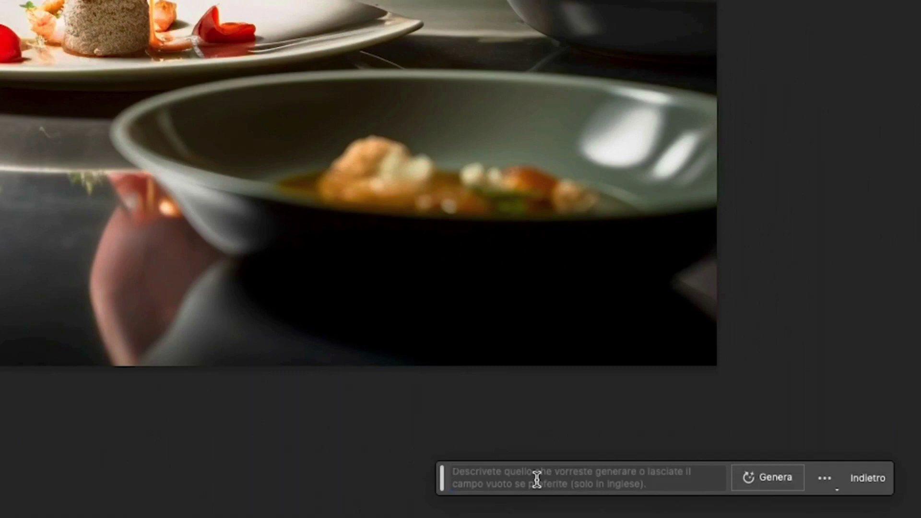
- Regenerate the handle from the prompt 'fix the handle', then lasso the food on the fork
left_click(537, 478)
type("t")
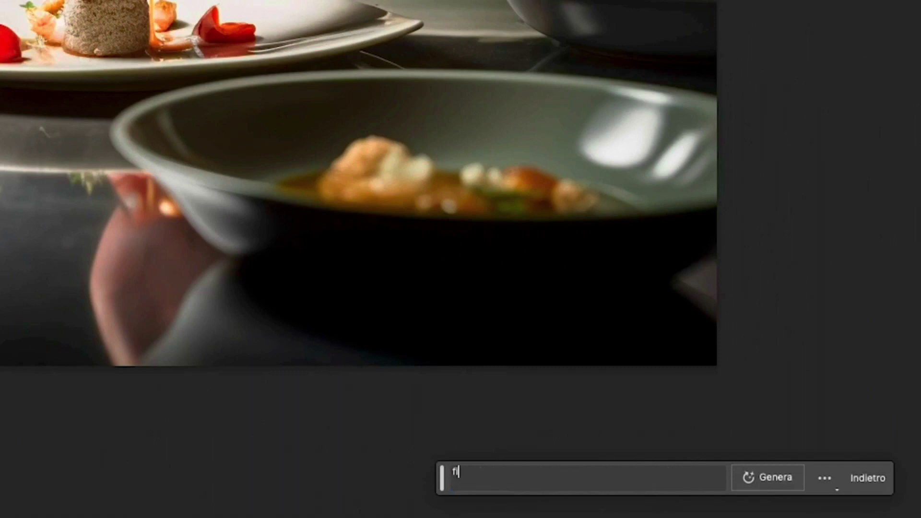
type("x the handle")
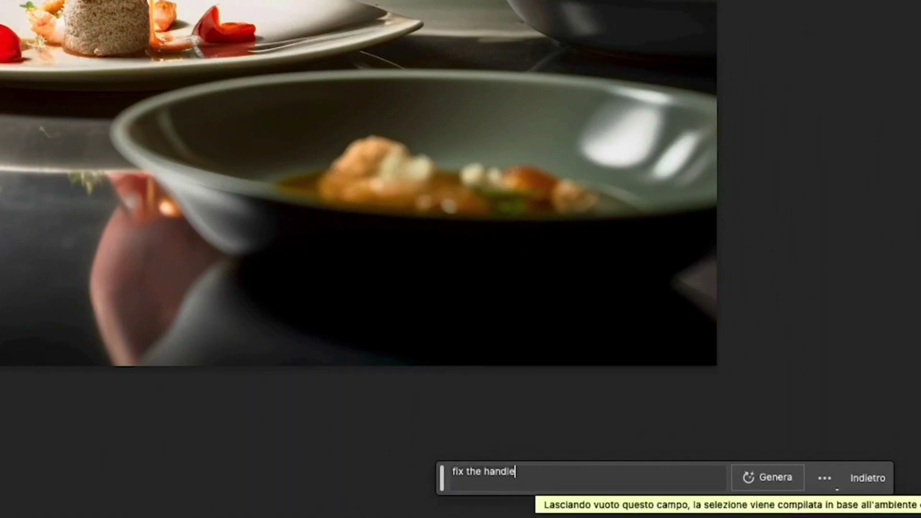
key("Return")
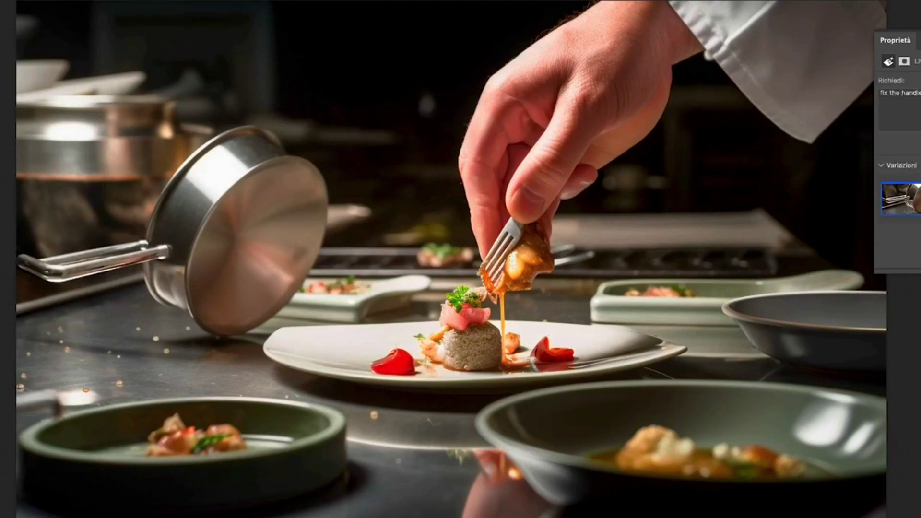
scroll(694, 188, "up", 3)
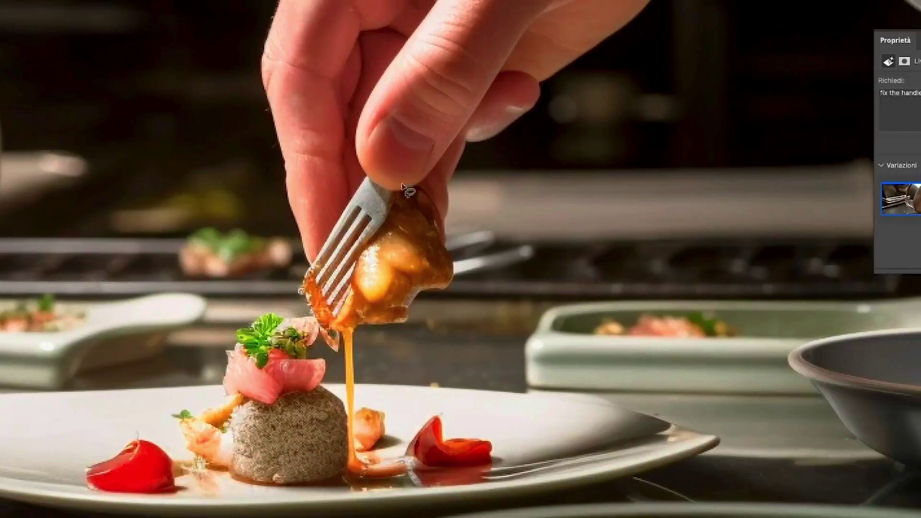
mouse_move(403, 176)
left_mouse_down()
mouse_move(305, 321)
mouse_move(303, 255)
left_mouse_up()
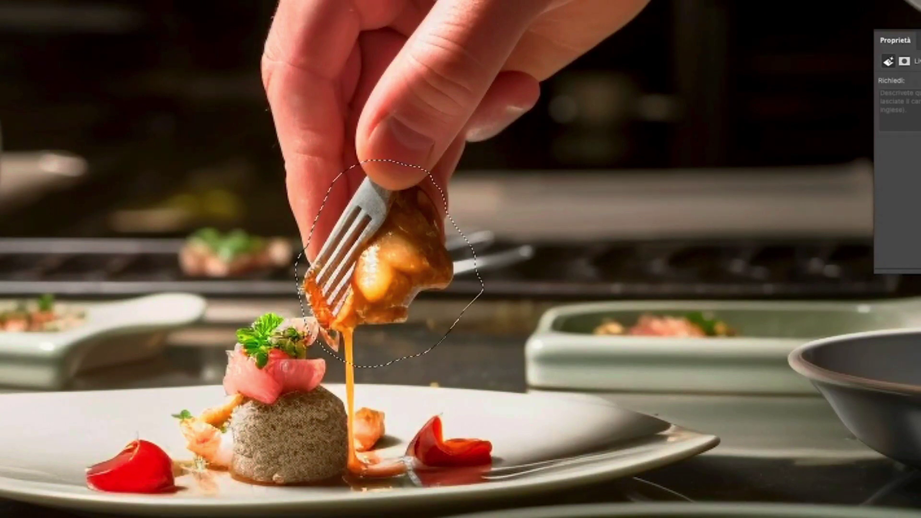
- Generate with prompt 'remove food from the hand', then select the fingertip area for a spoon
type("fr")
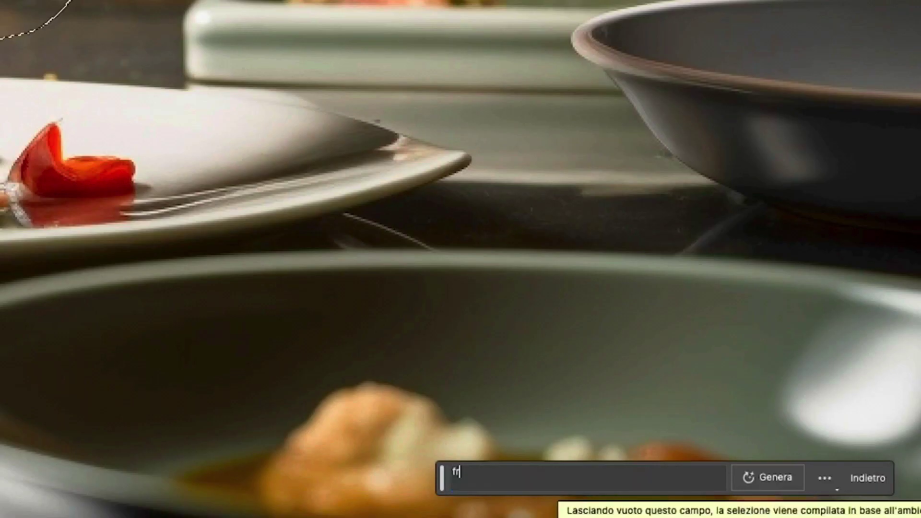
type("e")
key("BackSpace")
key("BackSpace")
key("BackSpace")
type("rem")
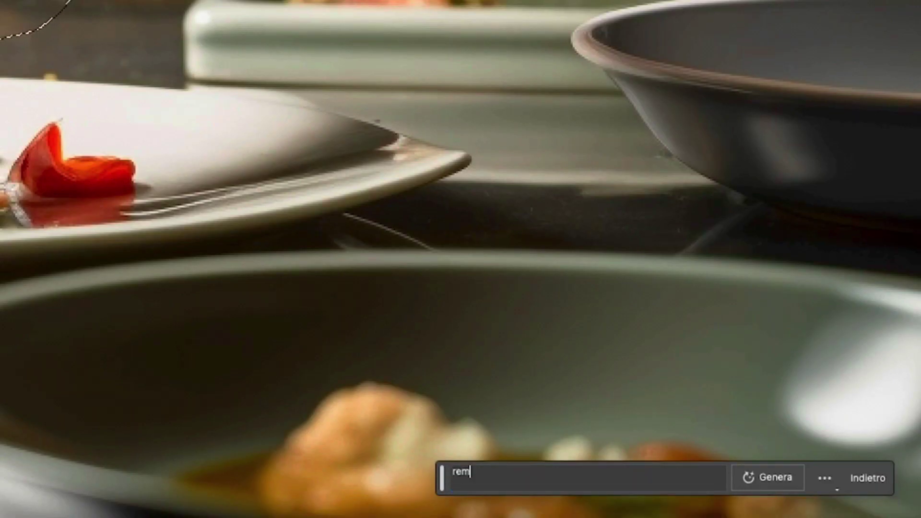
type("ove food f")
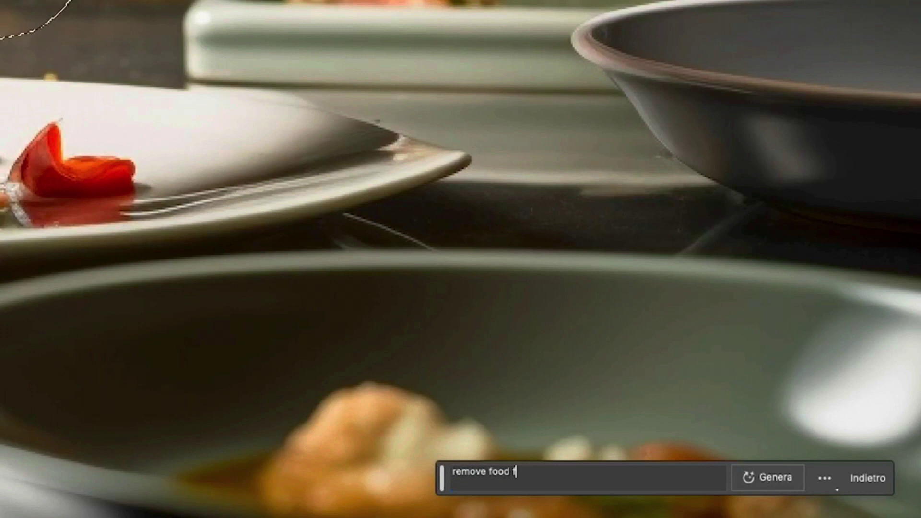
type("rom the hand")
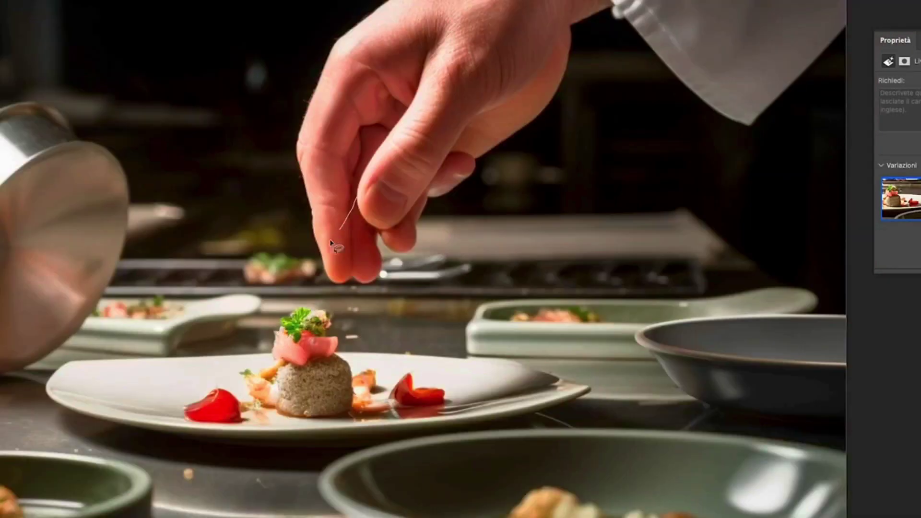
mouse_move(356, 198)
left_mouse_down()
mouse_move(321, 310)
mouse_move(345, 313)
mouse_move(375, 229)
left_mouse_up()
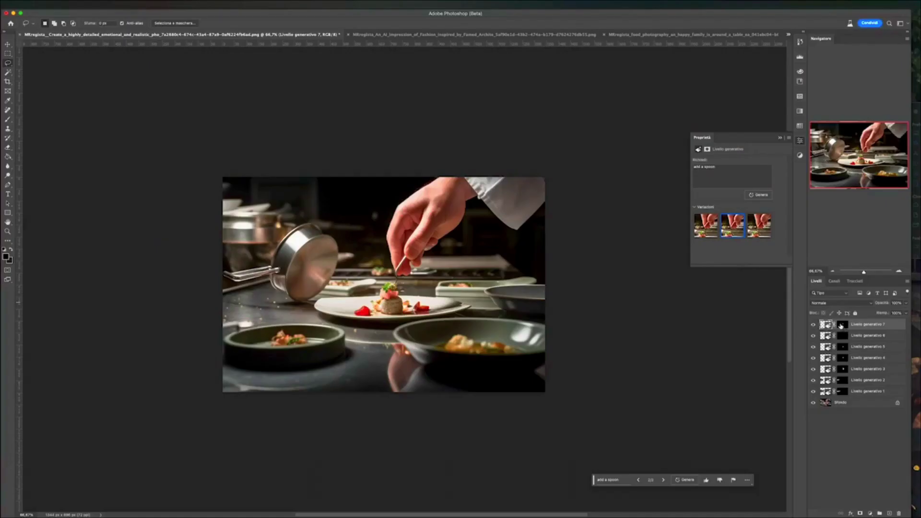
- Extend the chef photo's canvas upward and to the right with an unconstrained crop
left_click(8, 81)
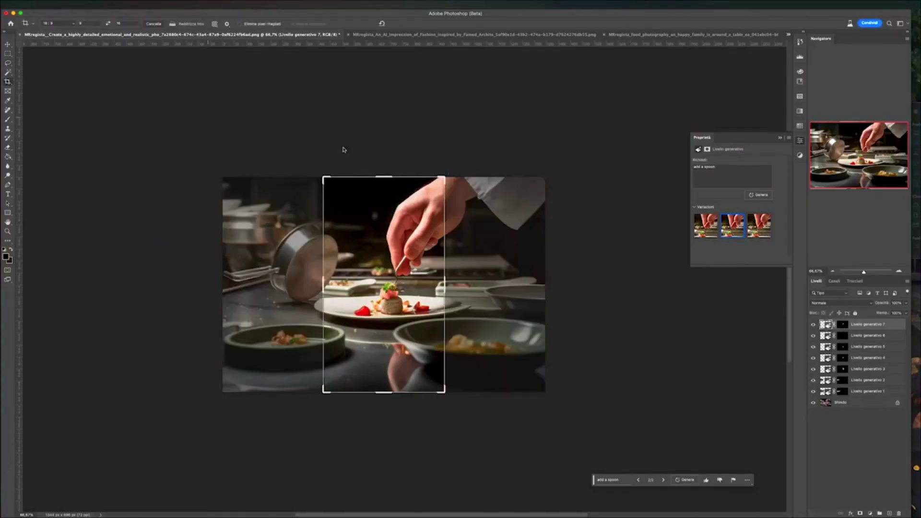
left_click(154, 23)
left_click_drag(444, 177, 555, 144)
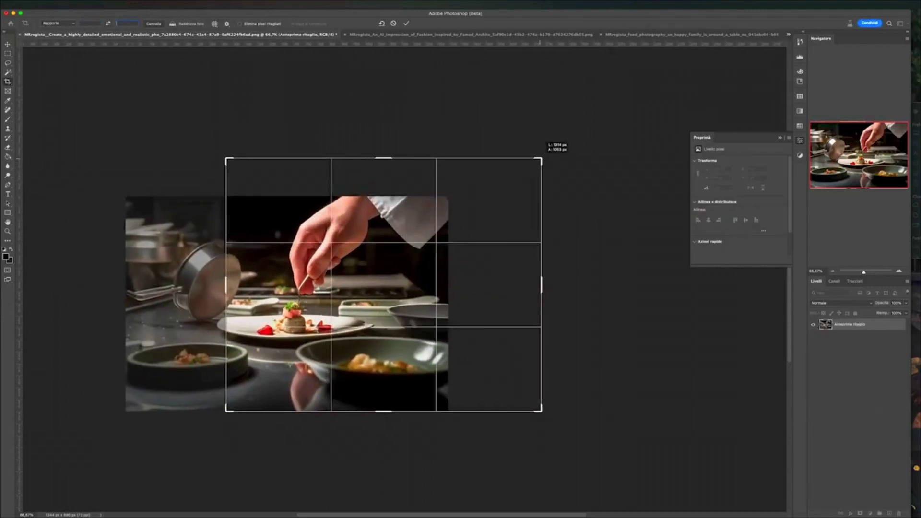
mouse_move(222, 158)
left_mouse_down()
mouse_move(171, 156)
mouse_move(183, 163)
left_mouse_up()
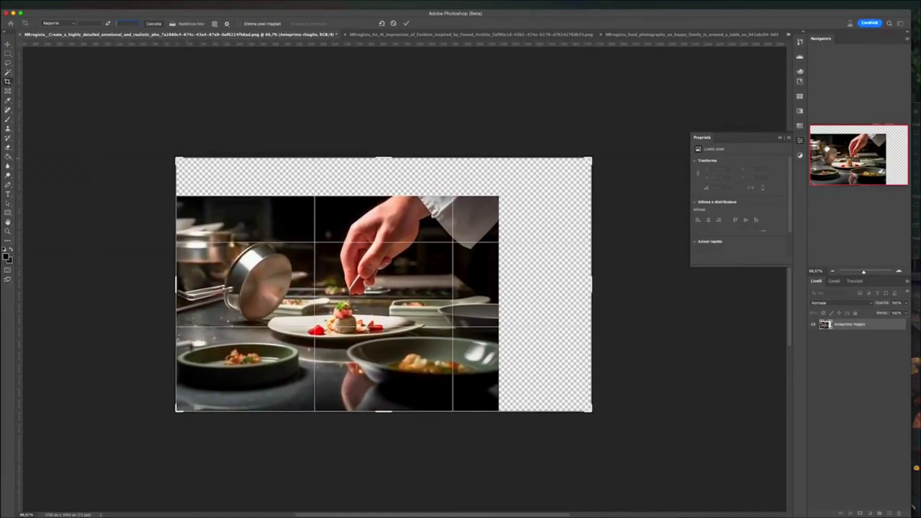
key("Return")
- Generative Fill the new empty area with no prompt, then compare before and after
key("m")
mouse_move(181, 214)
left_mouse_down()
mouse_move(468, 364)
mouse_move(489, 394)
left_mouse_up()
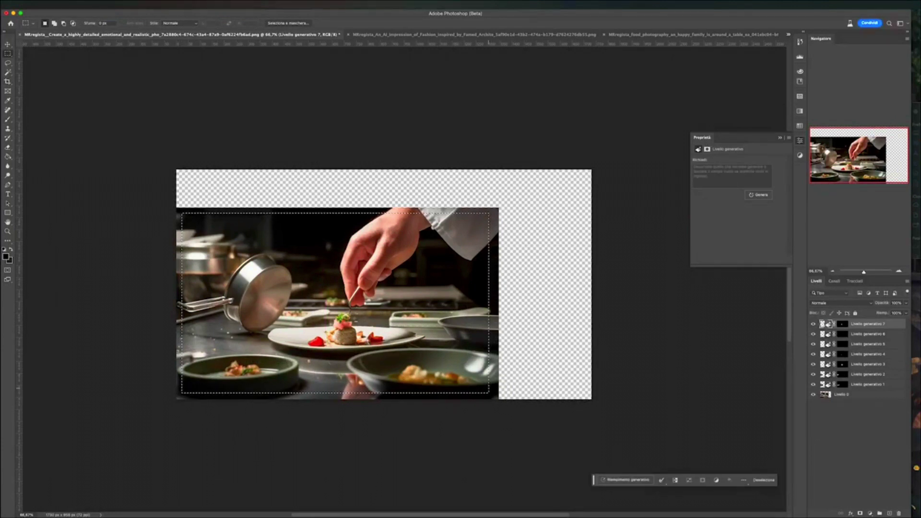
left_click(626, 480)
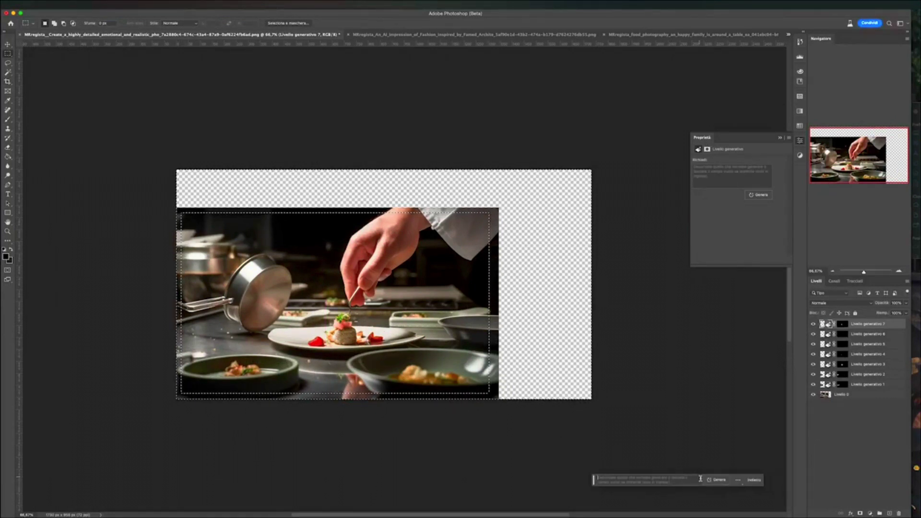
left_click(760, 480)
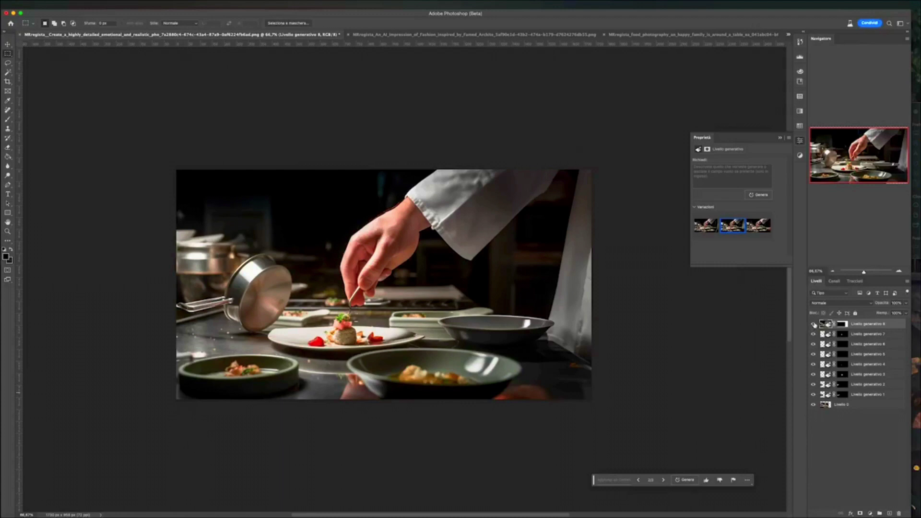
left_click(813, 325)
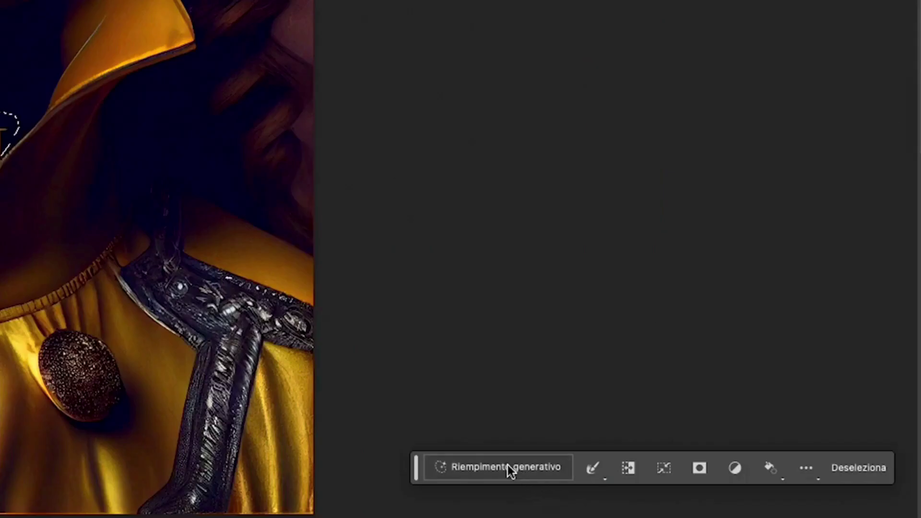
- Begin a Generative Fill prompt 'remove tex' on the yellow-robed figure's image
left_click(509, 468)
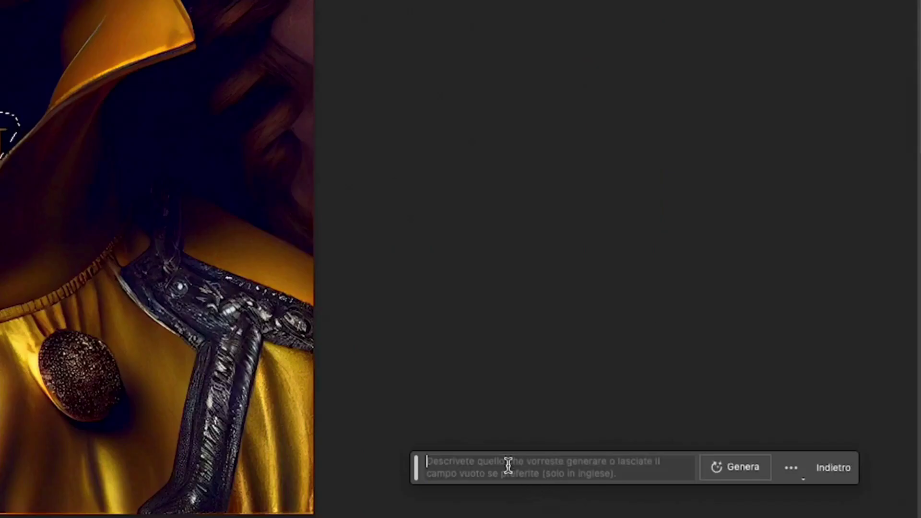
type("remove t")
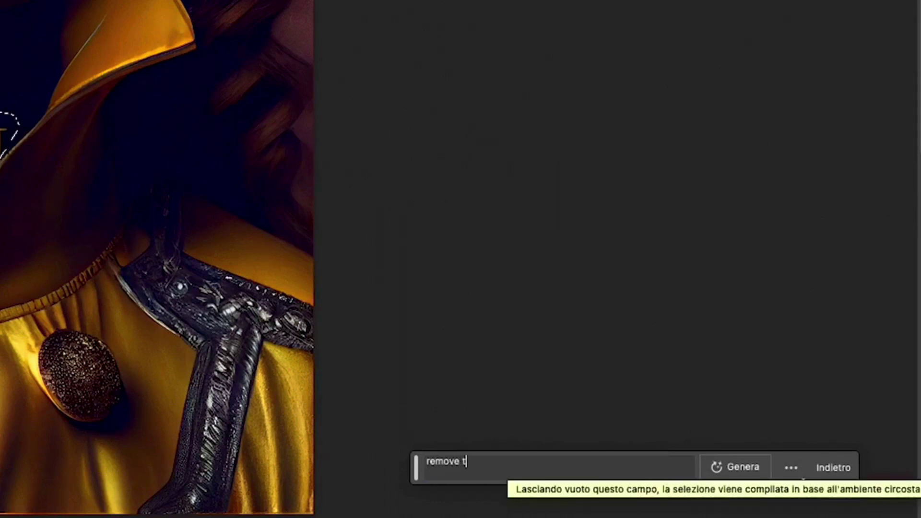
type("ex")
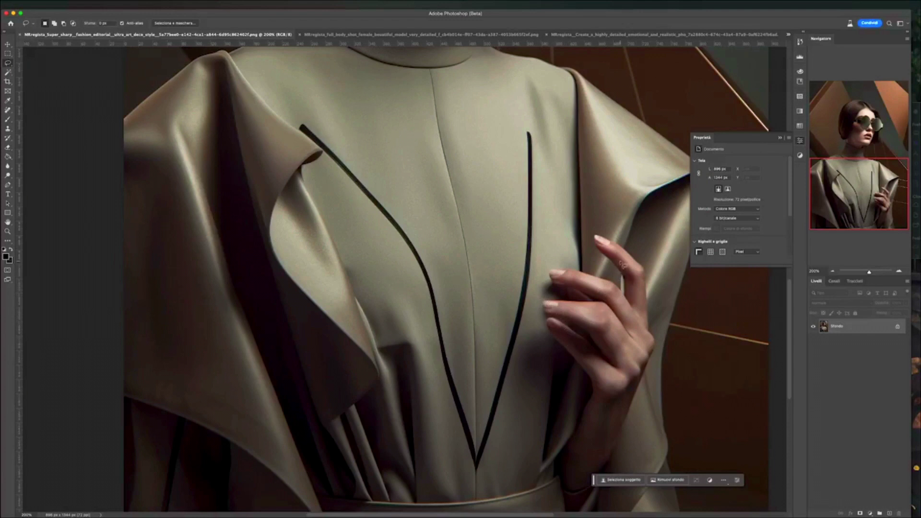
- Lasso the model's fingers, regenerate them with 'fix the fingers', and keep variant 3 of 3
left_click_drag(544, 295, 603, 304)
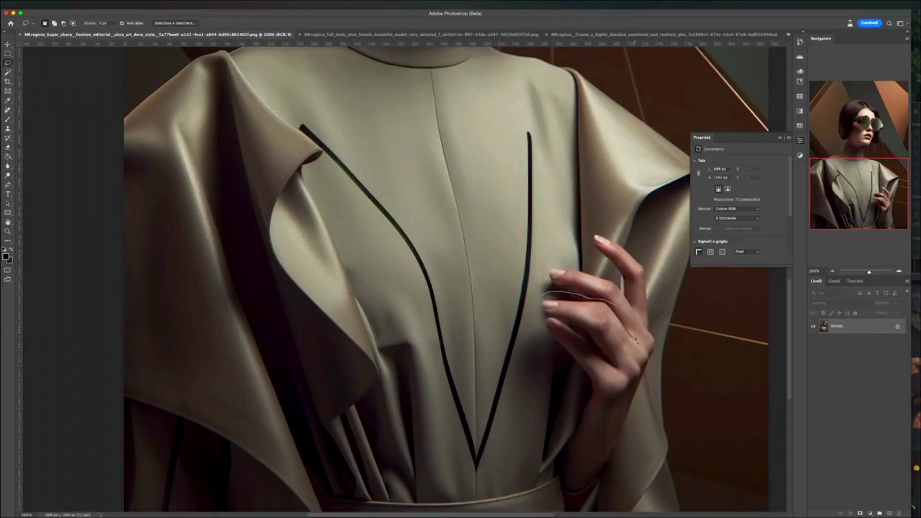
left_click_drag(631, 367, 540, 310)
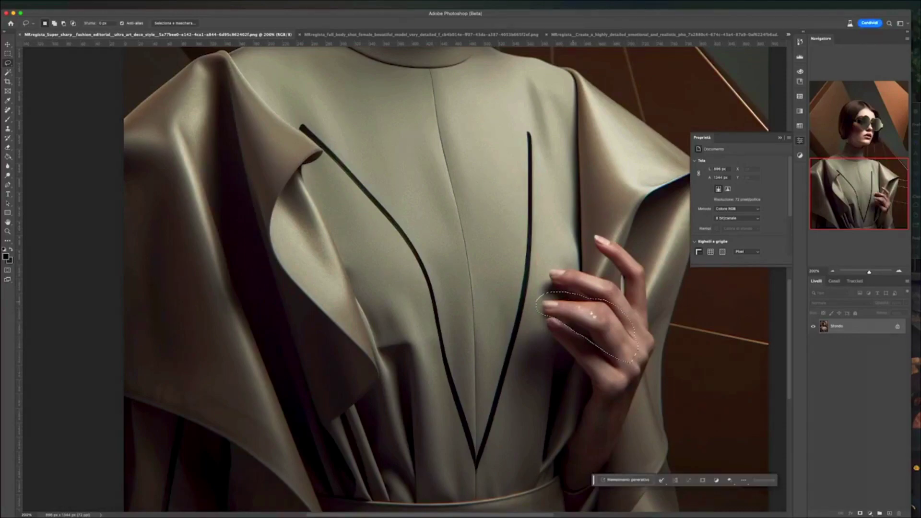
type("fix the fingers")
key("Return")
left_click(701, 457)
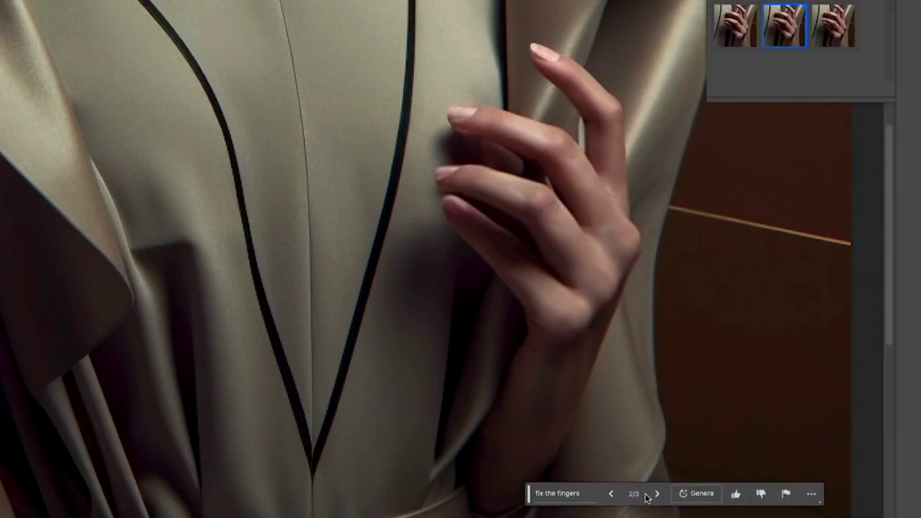
left_click(659, 494)
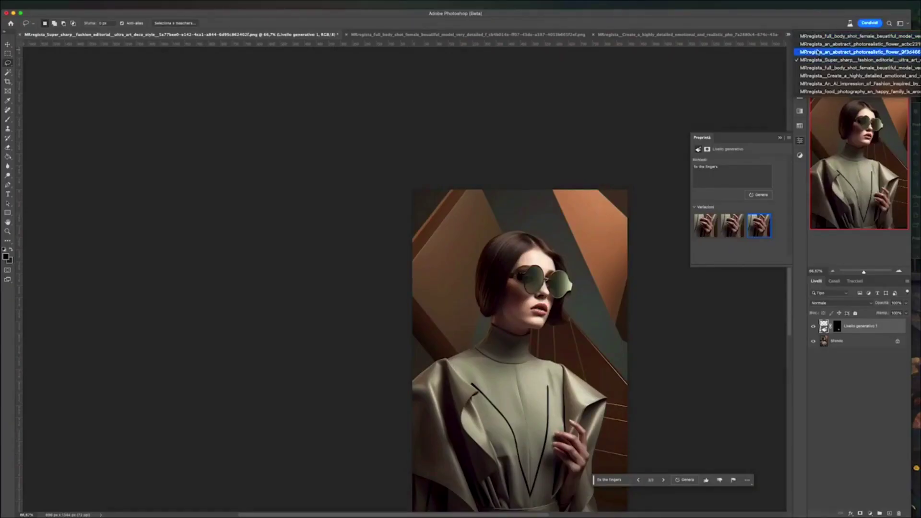
left_click(818, 53)
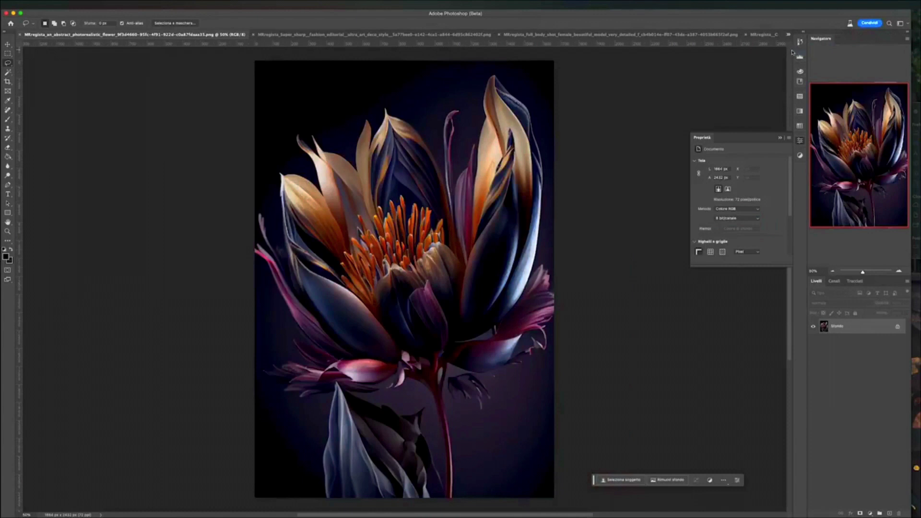
- Crop the flower canvas outward on all sides and Generative Fill the blank border without a prompt
left_click(831, 271)
key("c")
left_click_drag(405, 426, 406, 474)
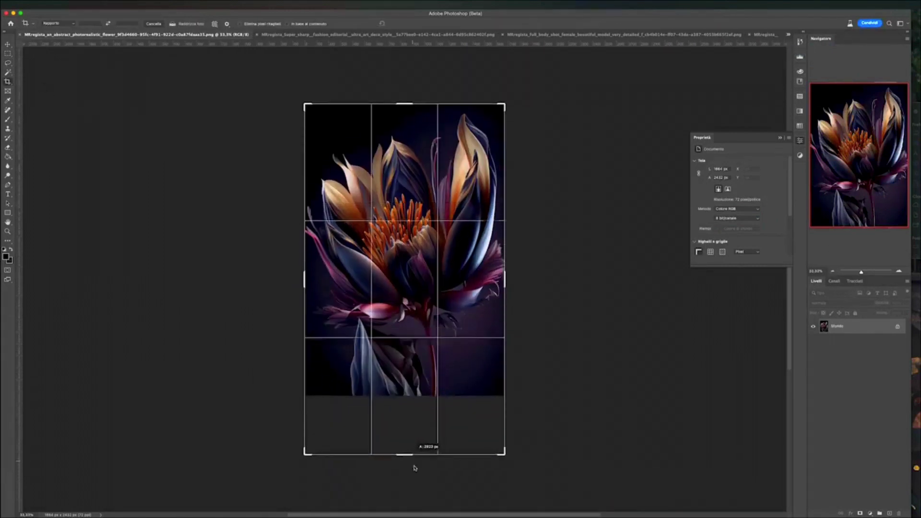
left_click_drag(504, 279, 554, 279)
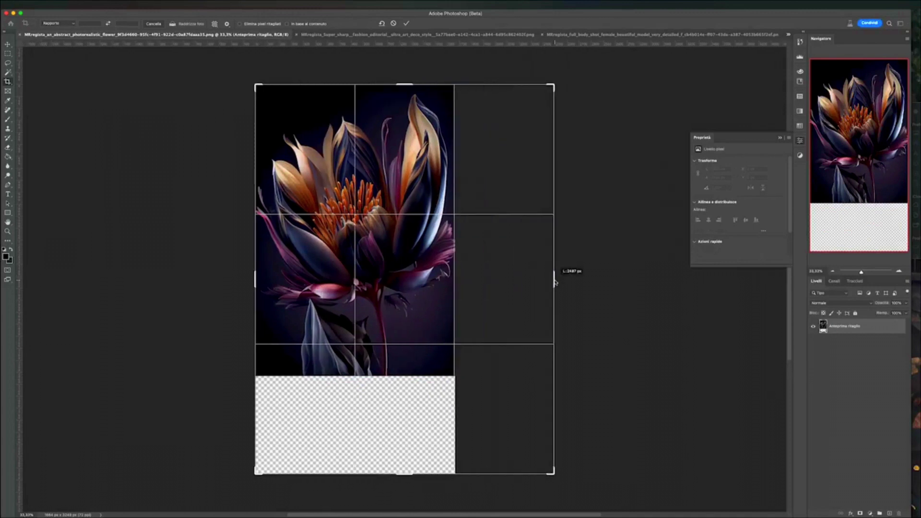
left_click_drag(256, 86, 226, 74)
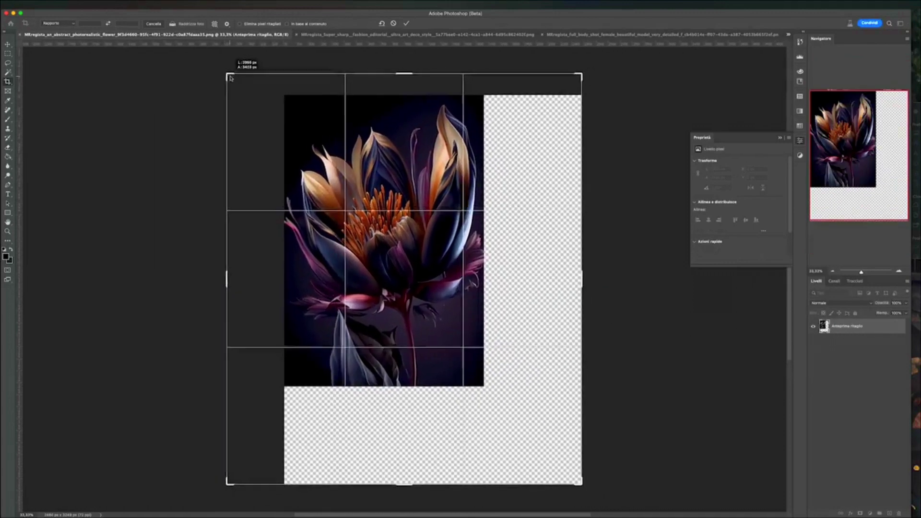
left_click(831, 270)
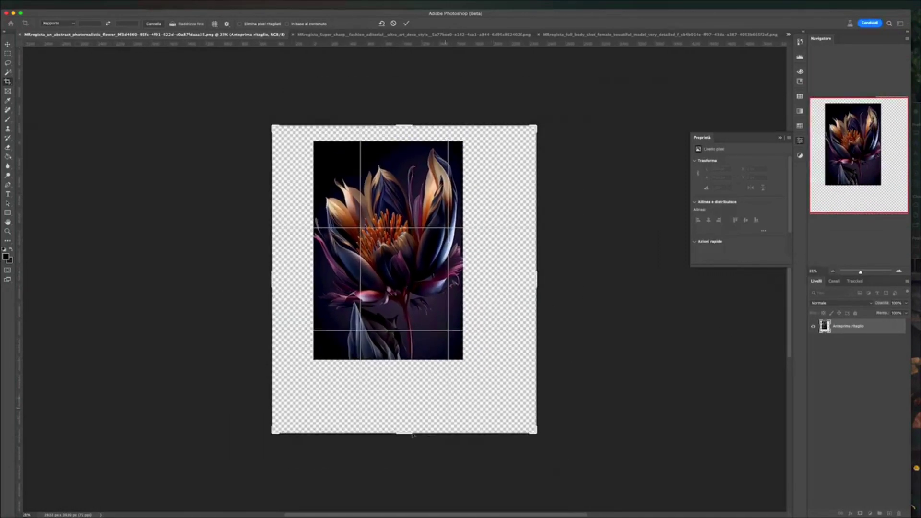
left_click_drag(407, 434, 411, 489)
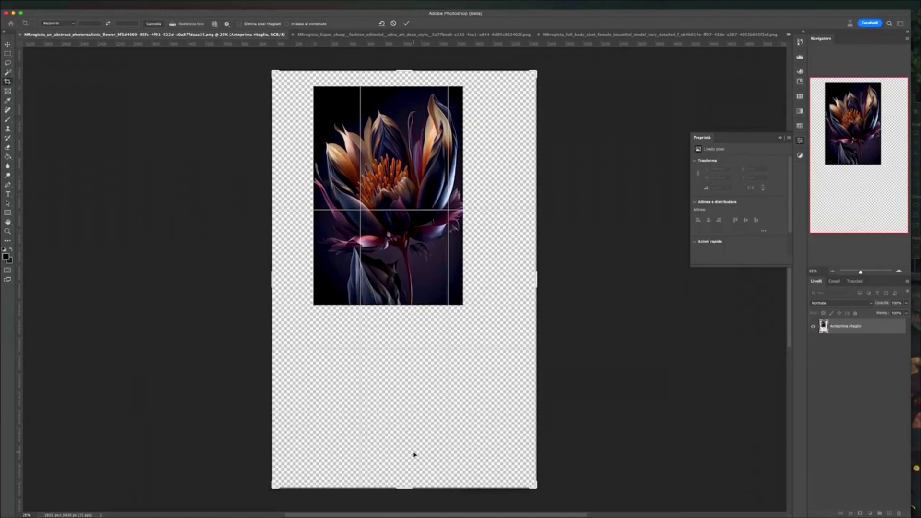
left_click_drag(319, 151, 336, 150)
key("Return")
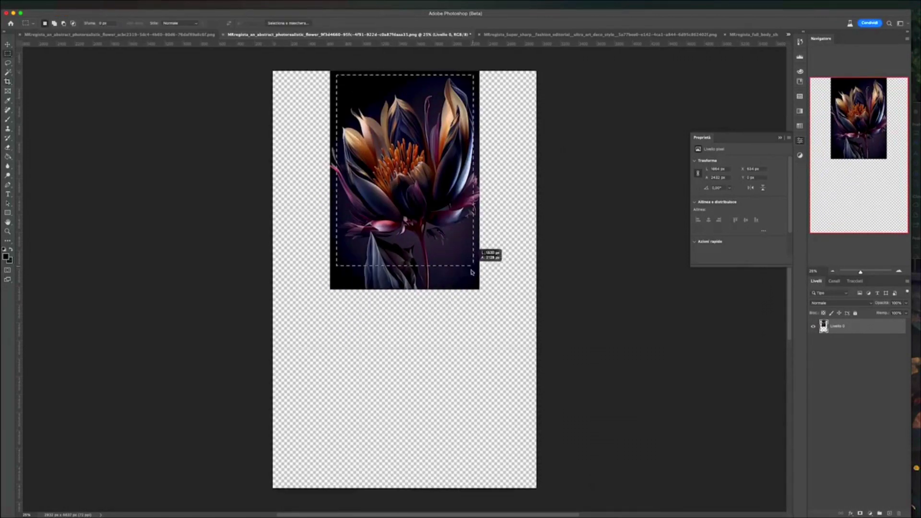
left_click(715, 480)
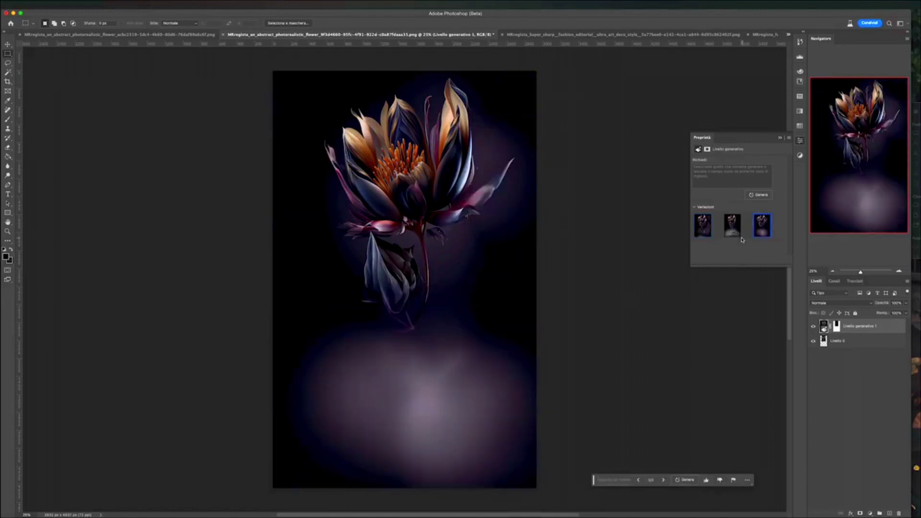